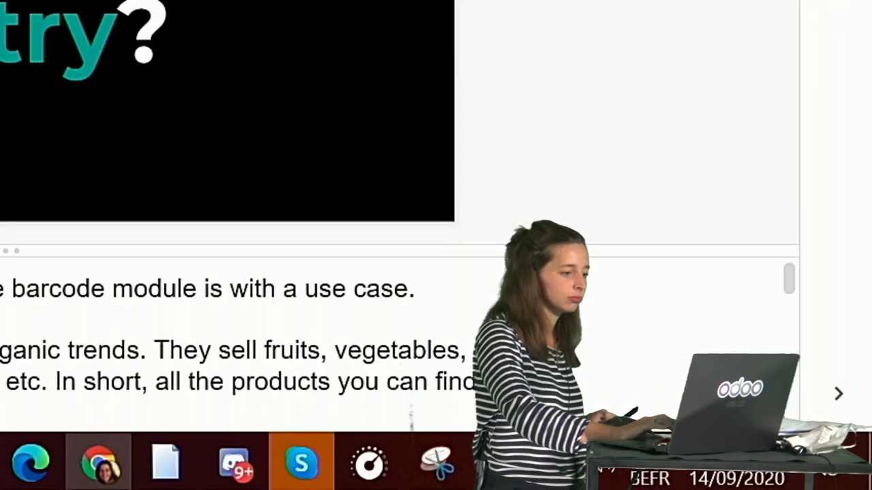
- Exit the Google Slides presentation so the Odoo apps home screen shows
key(super+d)
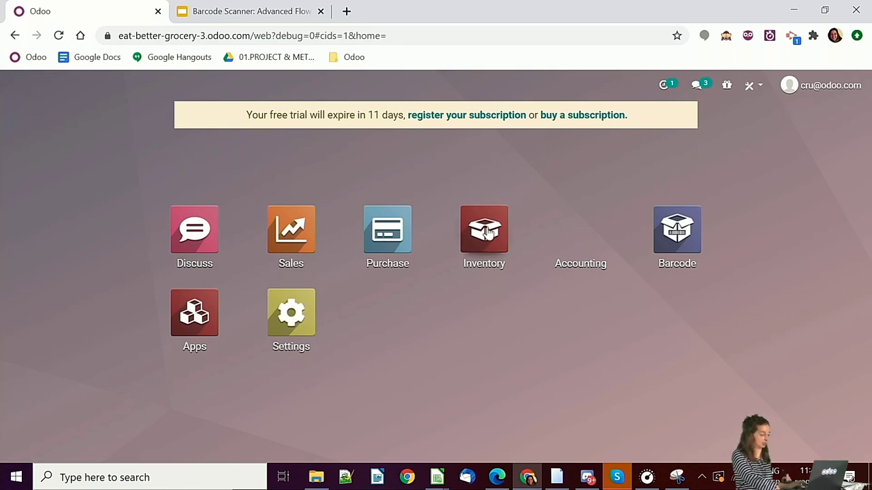
- Go to Inventory's Configuration > Settings page
click(487, 230)
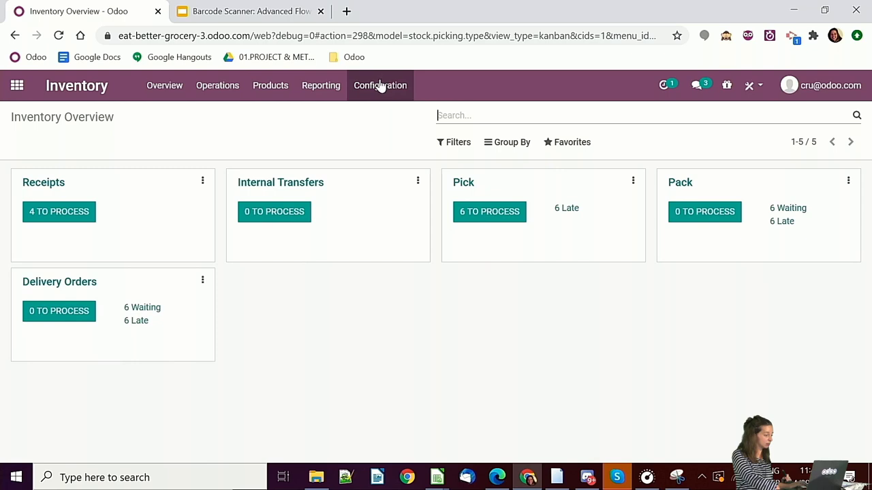
click(379, 87)
click(380, 116)
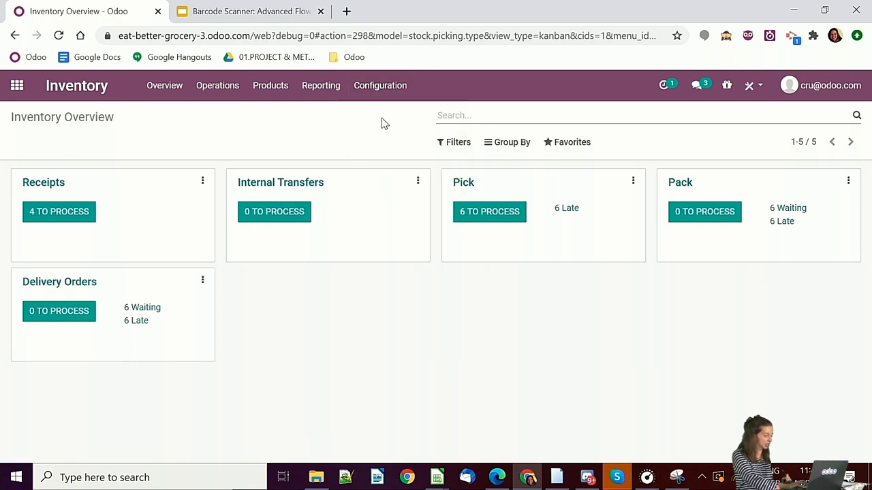
- Review the Operations, Barcode, Traceability and Warehouse settings, such as Packages and Multi-Step Routes
scroll(333, 335, down, 3)
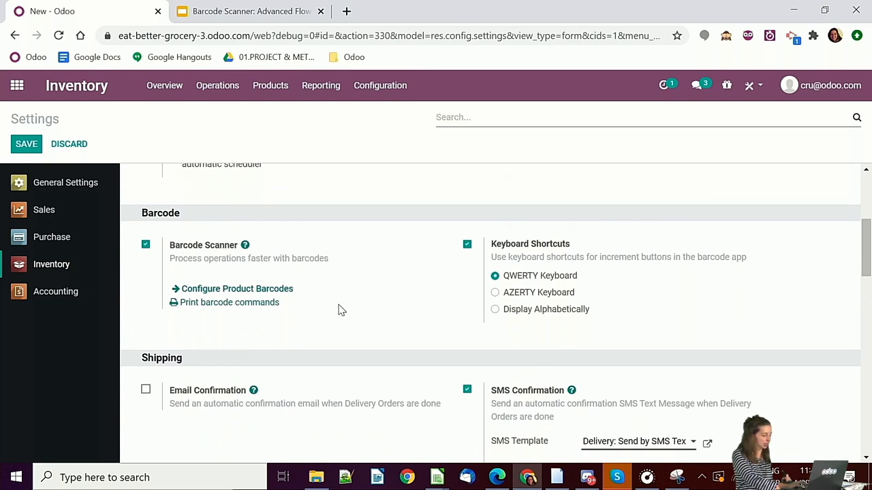
scroll(343, 312, up, 3)
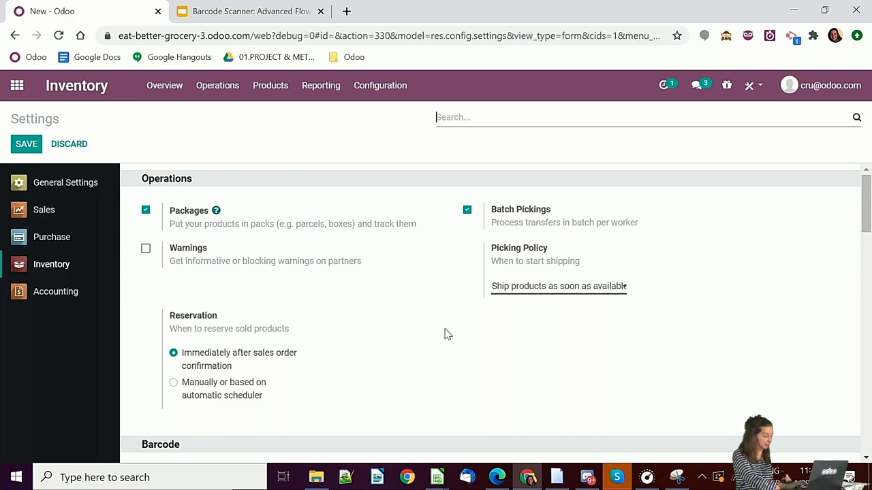
scroll(445, 333, down, 4)
scroll(445, 333, down, 7)
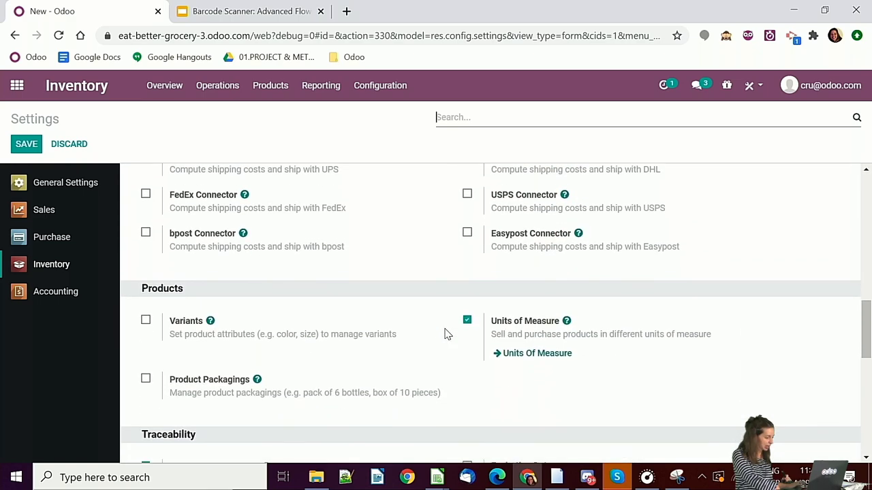
scroll(444, 333, down, 2)
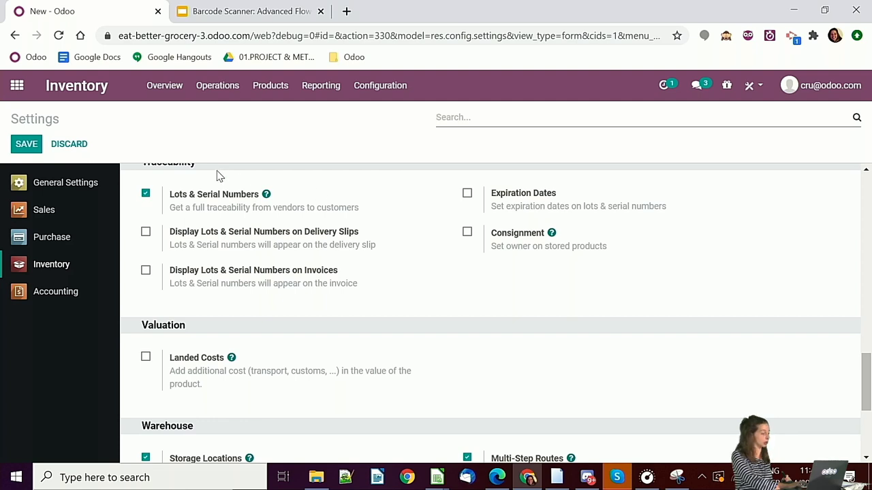
scroll(436, 374, down, 2)
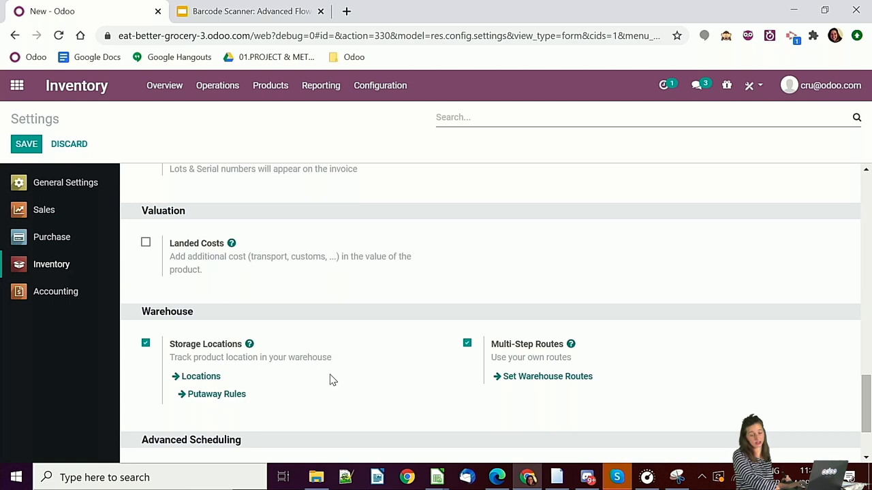
mouse_move(331, 380)
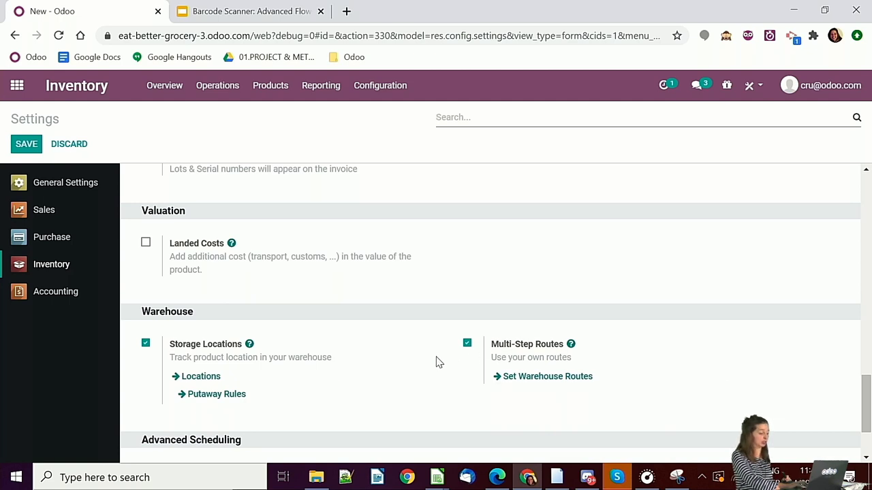
mouse_move(455, 401)
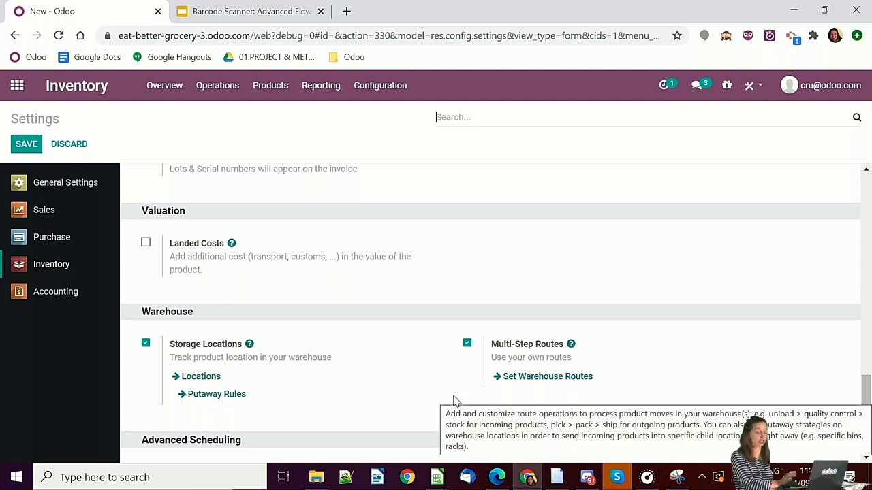
scroll(410, 340, up, 10)
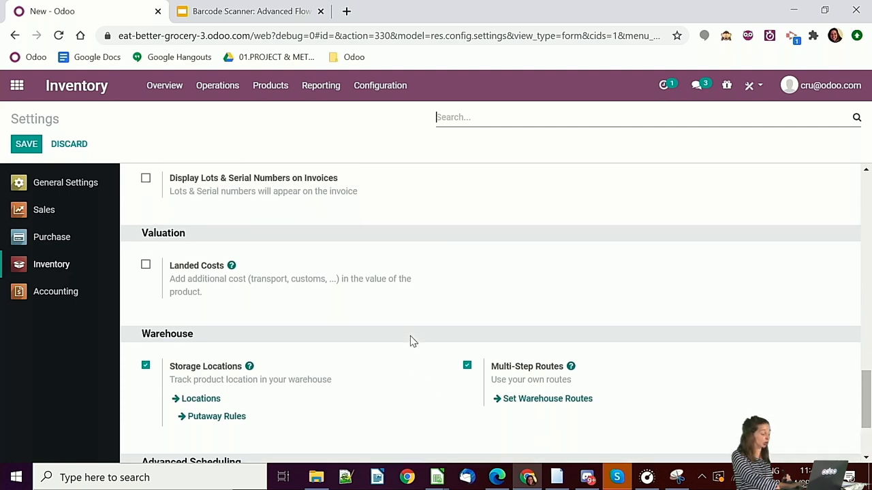
scroll(410, 340, up, 8)
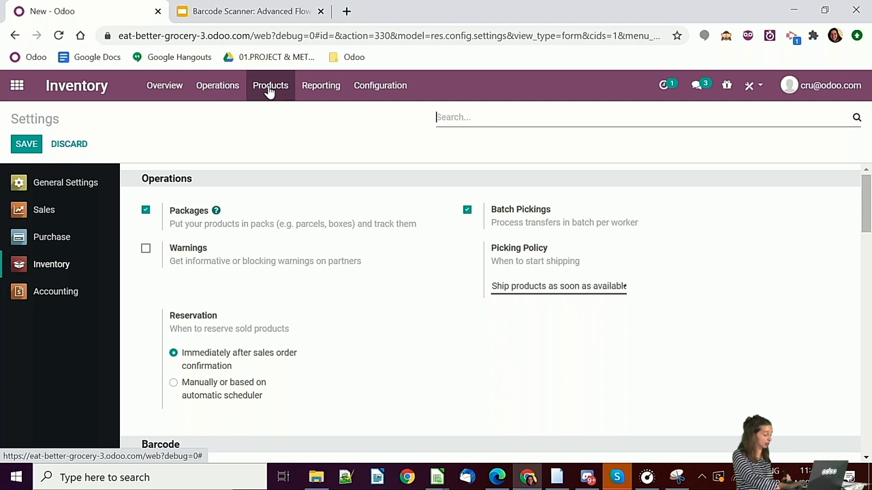
scroll(358, 349, down, 3)
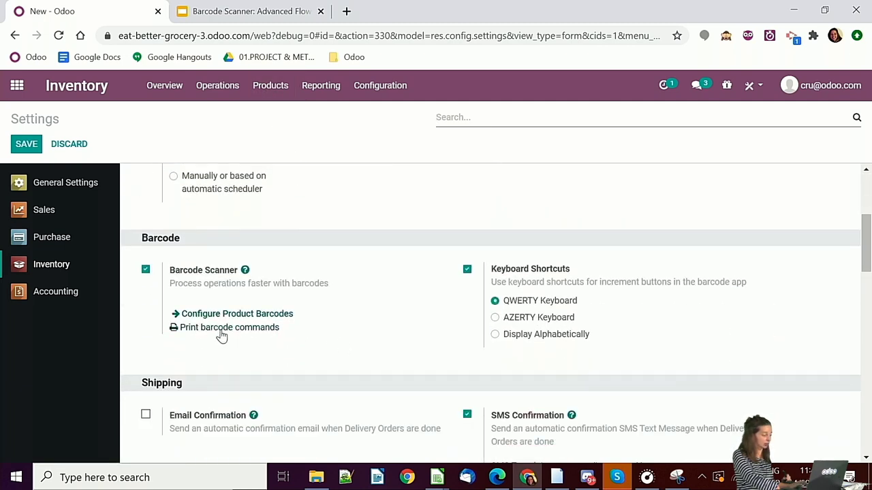
scroll(300, 347, up, 3)
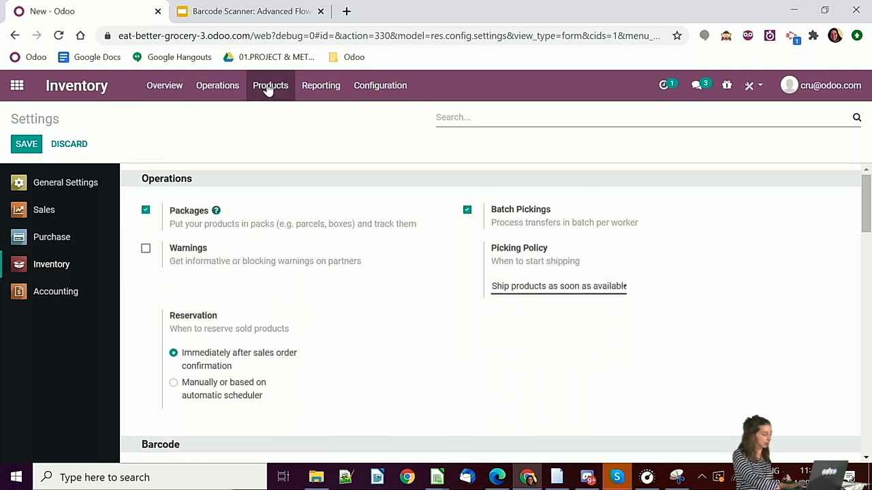
- List all 19 products with barcodes, check label Print options, then return to the apps home
click(268, 88)
click(269, 114)
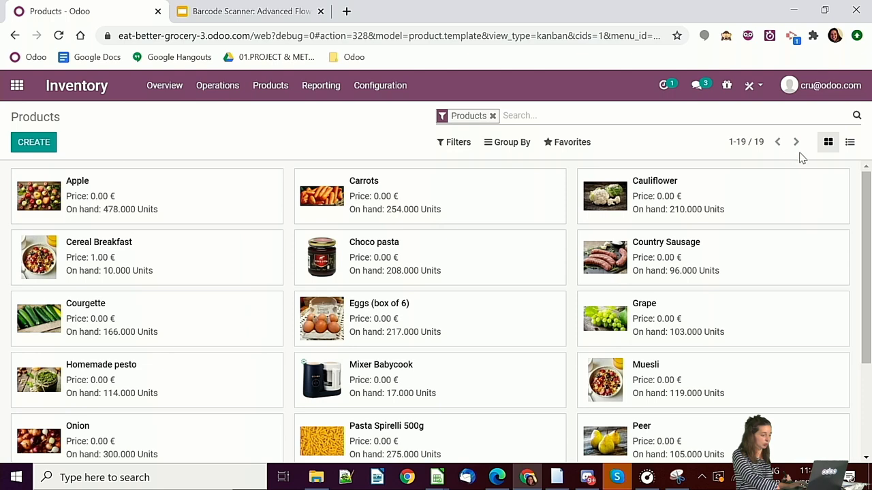
click(849, 144)
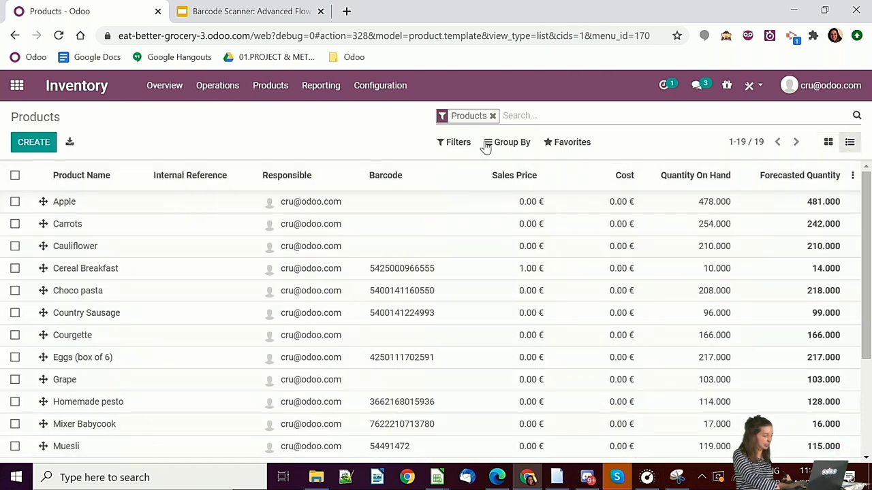
click(15, 175)
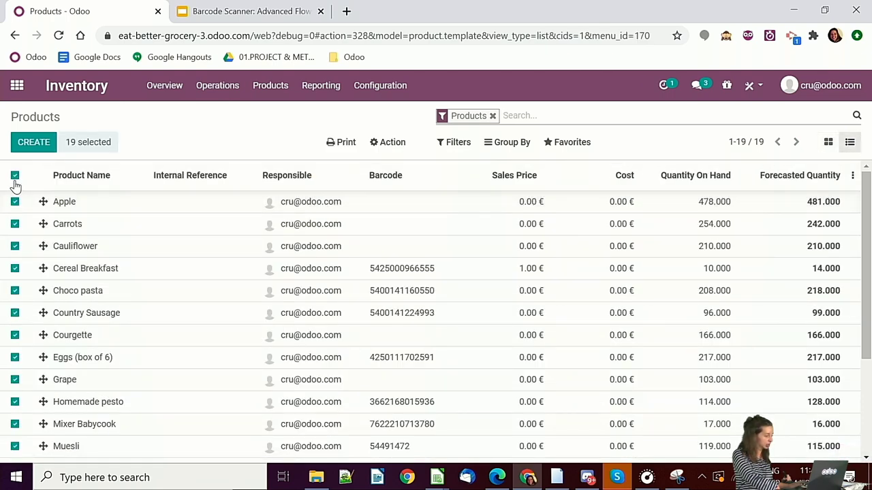
click(343, 144)
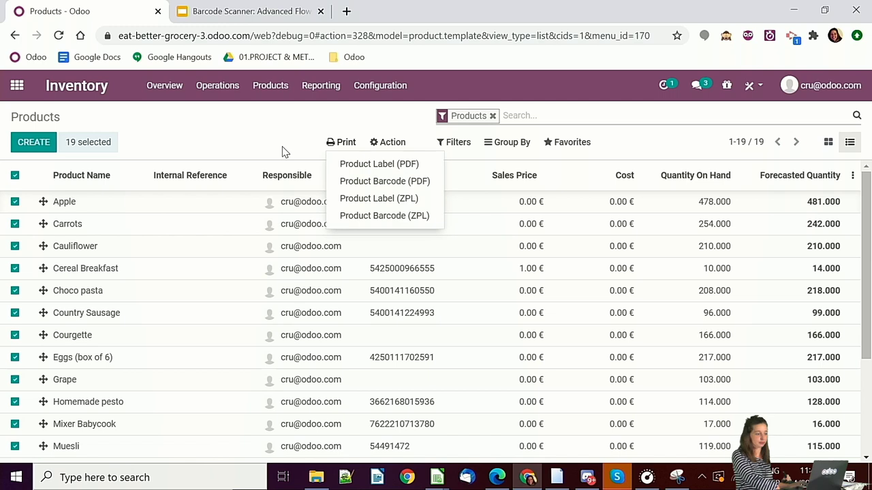
click(15, 176)
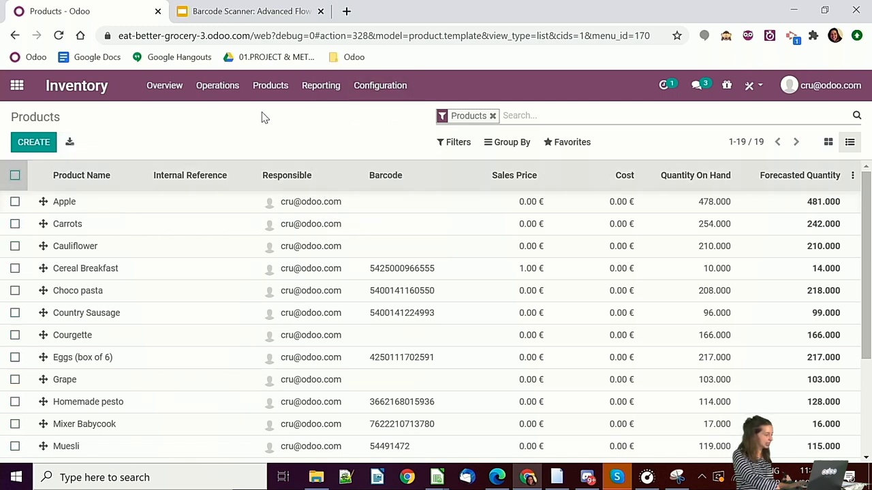
click(17, 85)
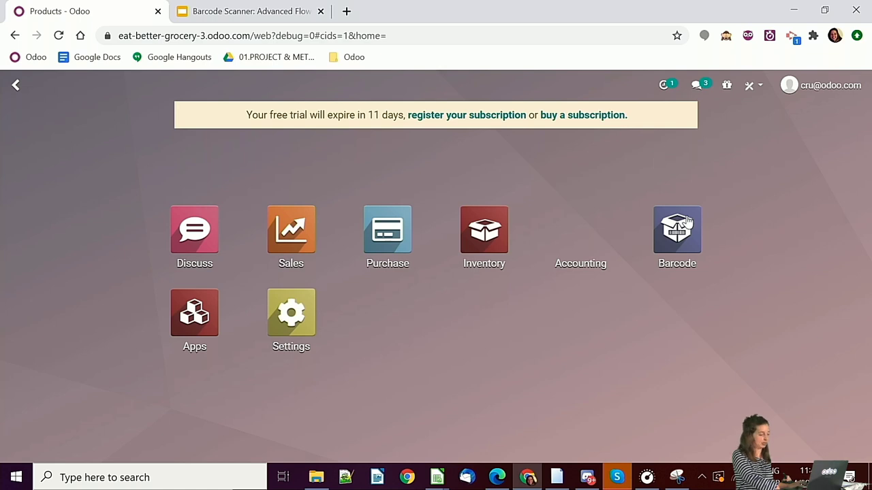
click(689, 230)
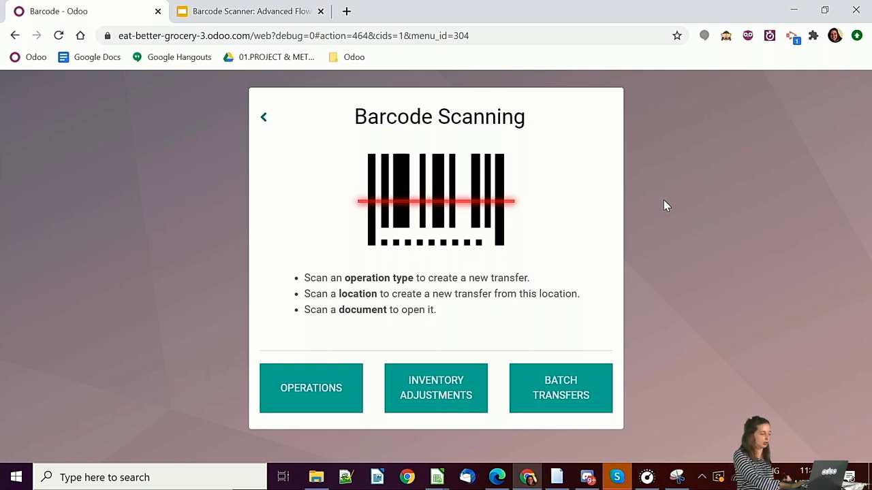
click(856, 35)
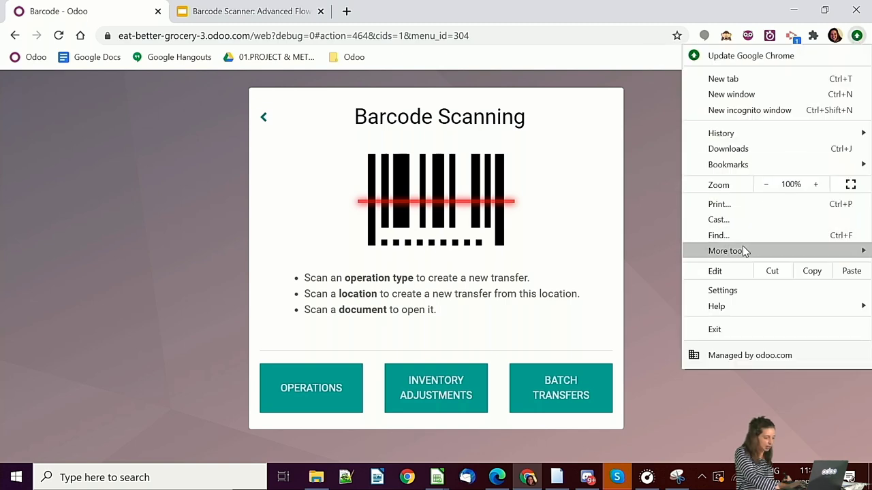
mouse_move(742, 251)
click(603, 342)
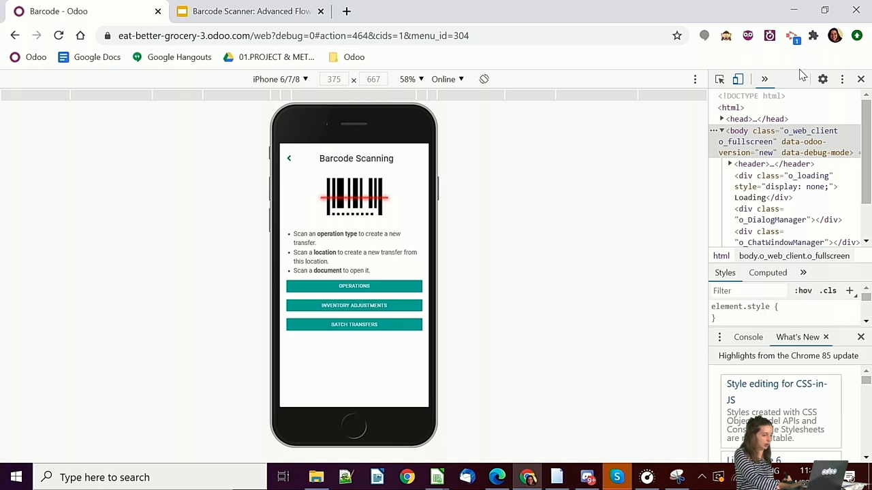
click(861, 80)
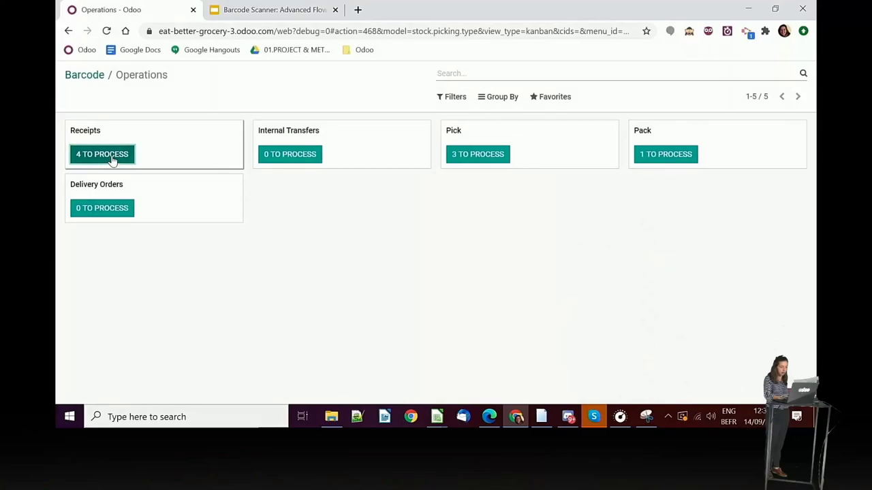
- List the 4 receipts to process and open WH/IN/00020
click(109, 158)
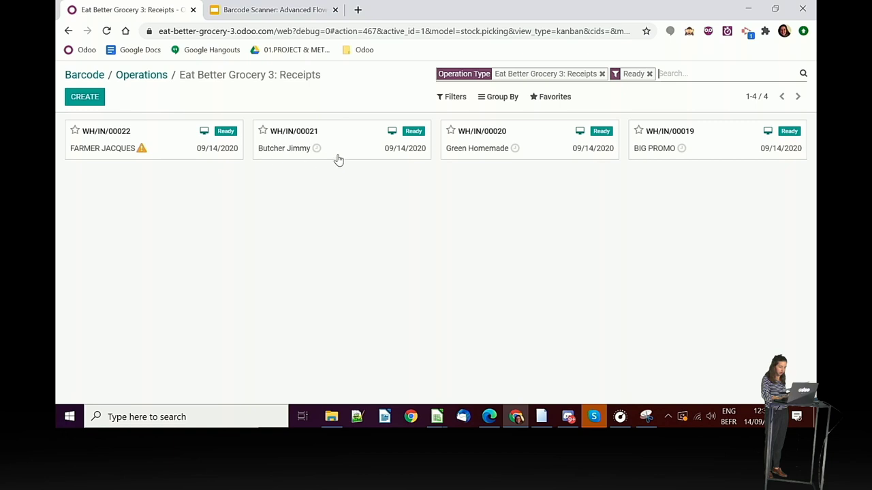
click(536, 151)
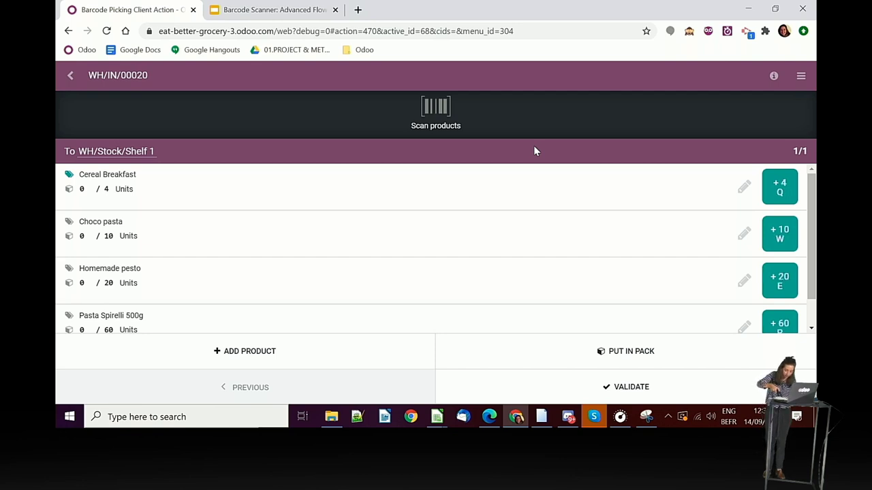
- Receive the full Cereal Breakfast quantity and six units of Choco pasta
key(q)
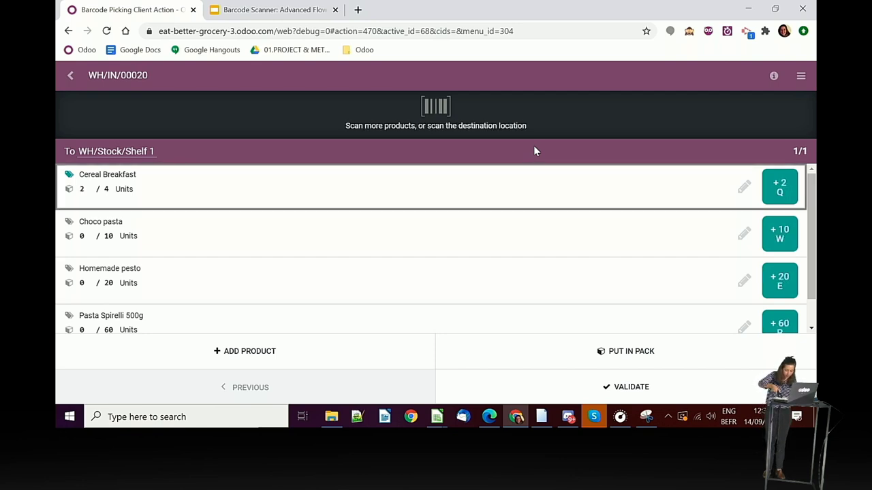
key(shift+q)
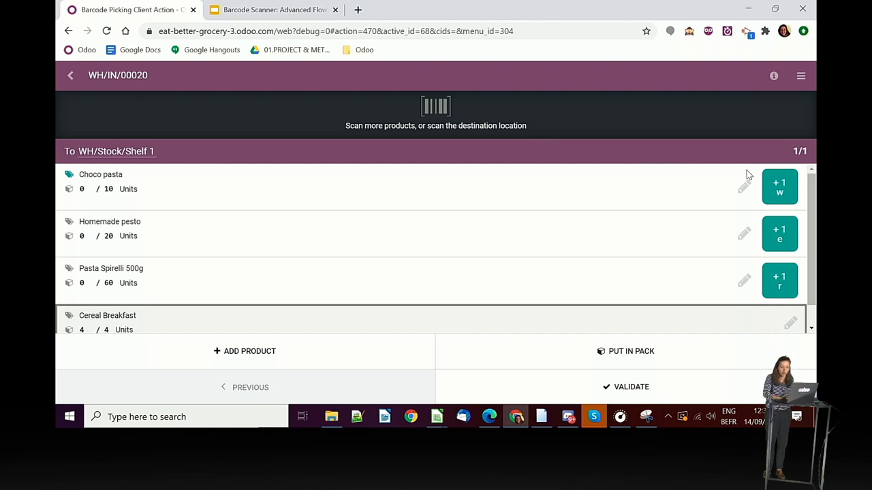
click(779, 187)
click(778, 187)
click(779, 187)
click(779, 187)
click(778, 187)
click(778, 187)
click(778, 187)
click(779, 187)
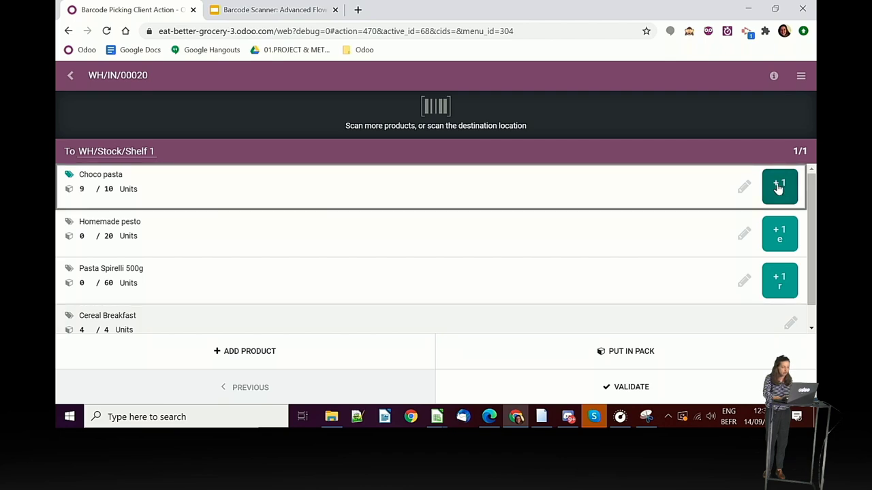
click(778, 187)
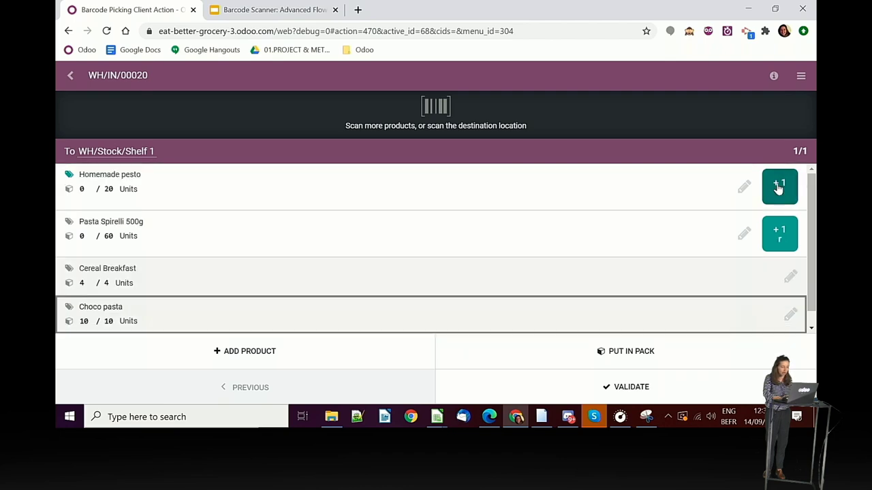
- Set the Pasta Spirelli 500g received quantity to 60
click(747, 237)
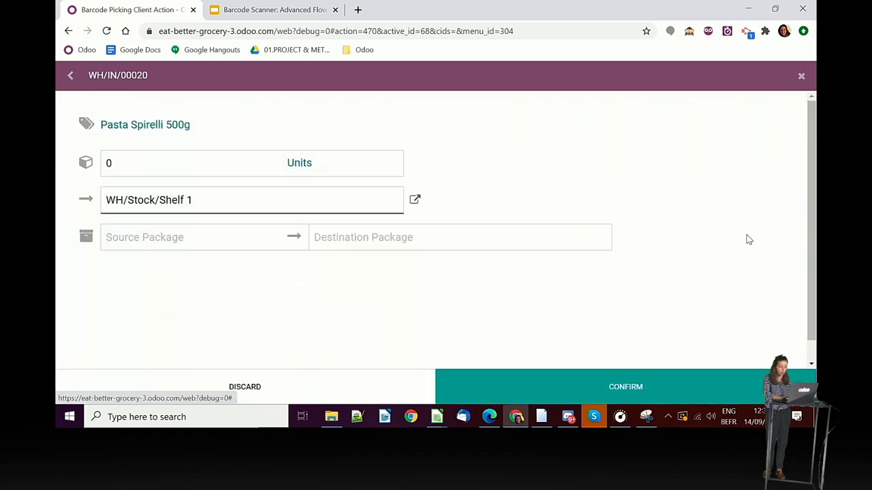
click(185, 163)
key(BackSpace)
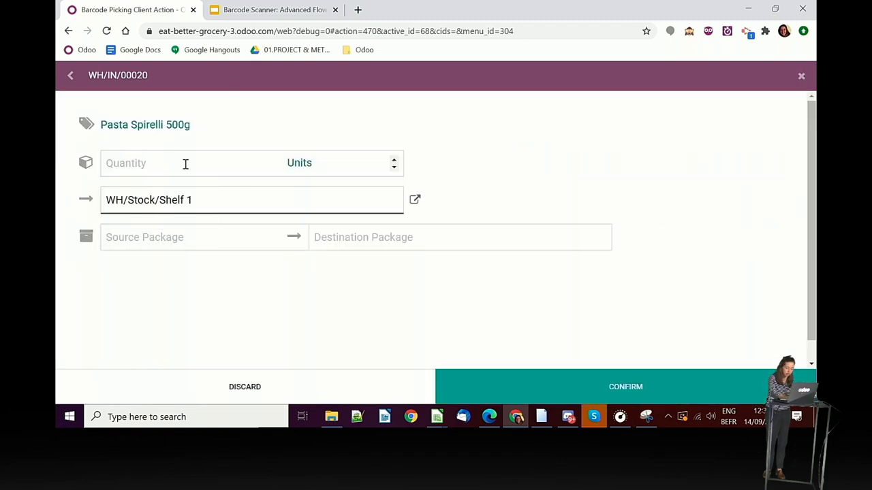
text(60)
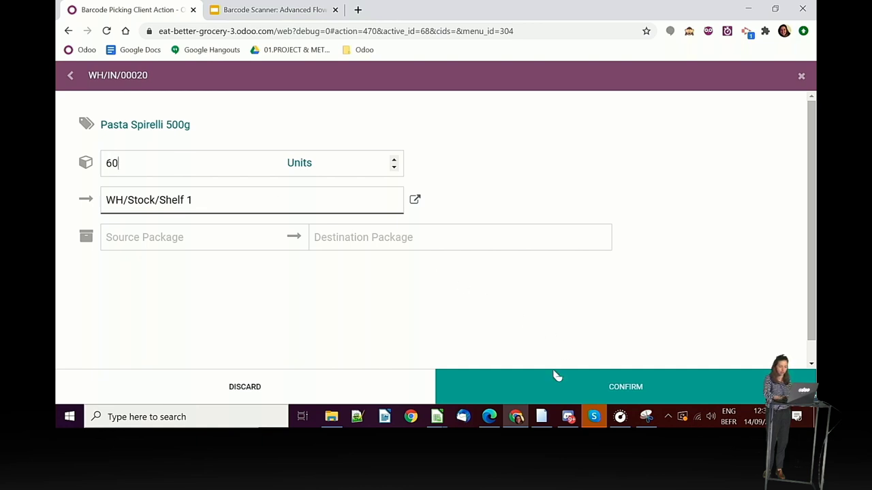
click(549, 379)
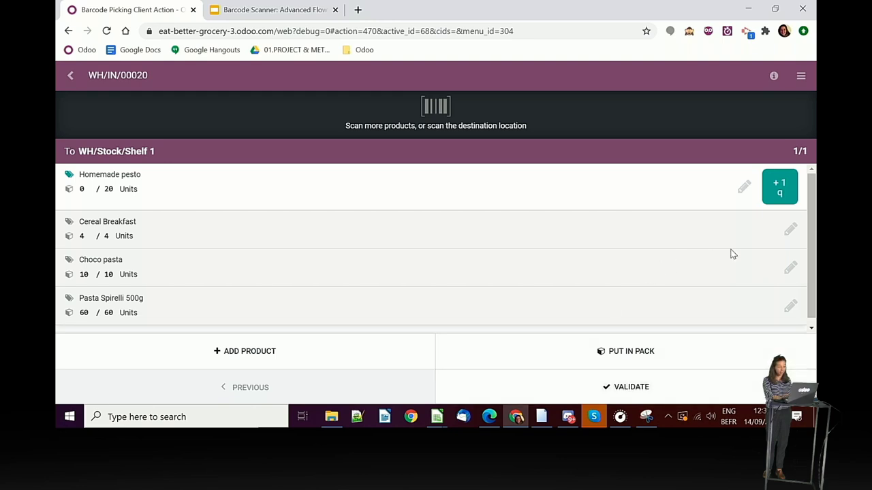
- Set Homemade pesto to 15 units and validate WH/IN/00020 without a backorder
click(743, 186)
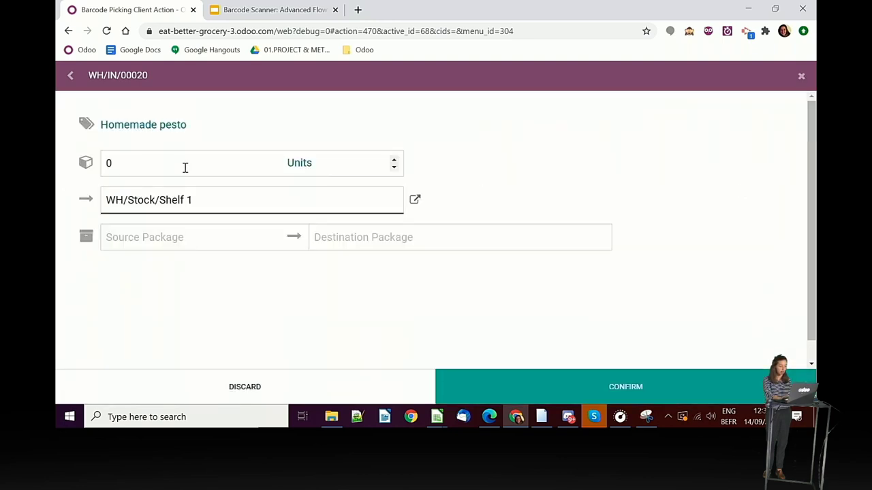
click(135, 165)
key(BackSpace)
text(15)
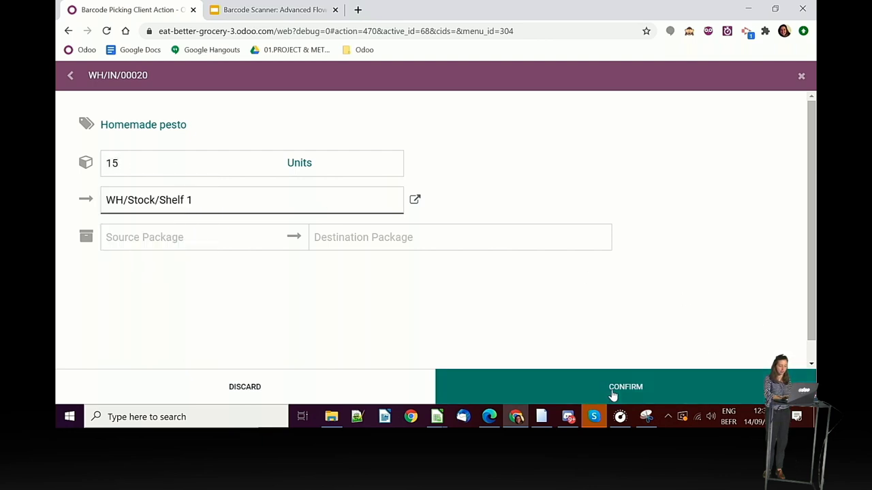
click(614, 401)
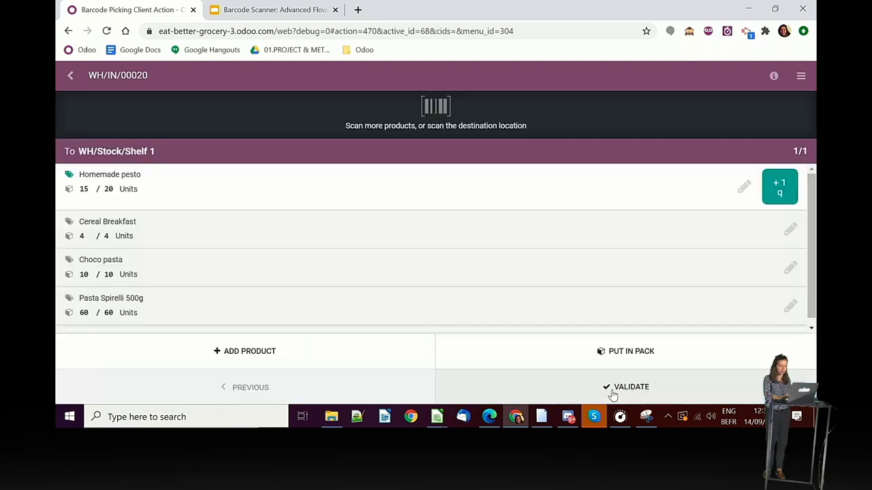
click(551, 381)
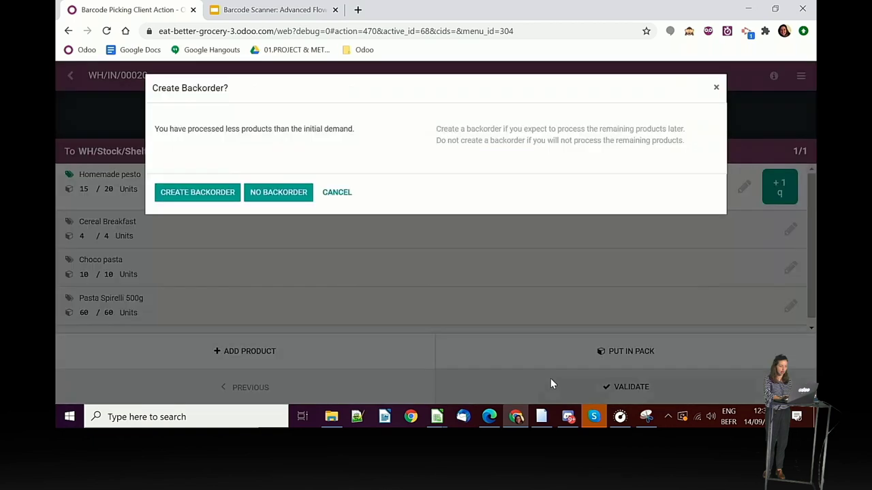
click(275, 193)
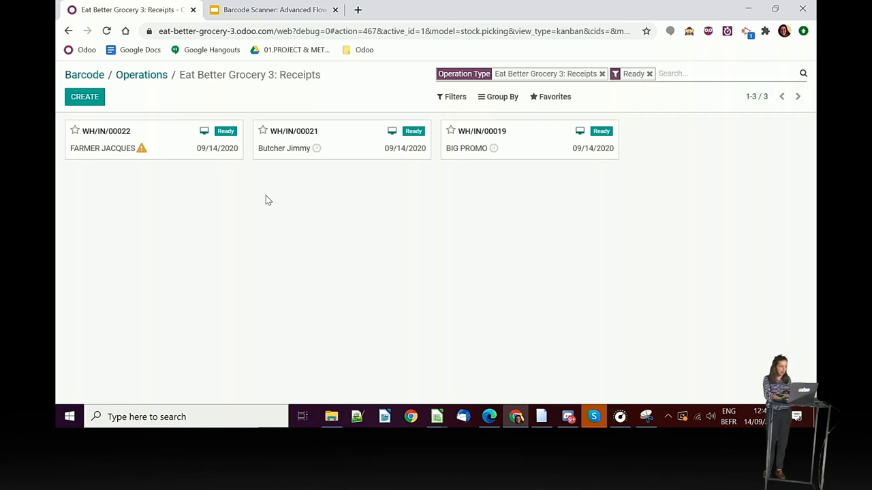
- Open WH/IN/00022 and count Apple 5/5, Strawberry 3/3 and Peer 5/5 as received
click(178, 141)
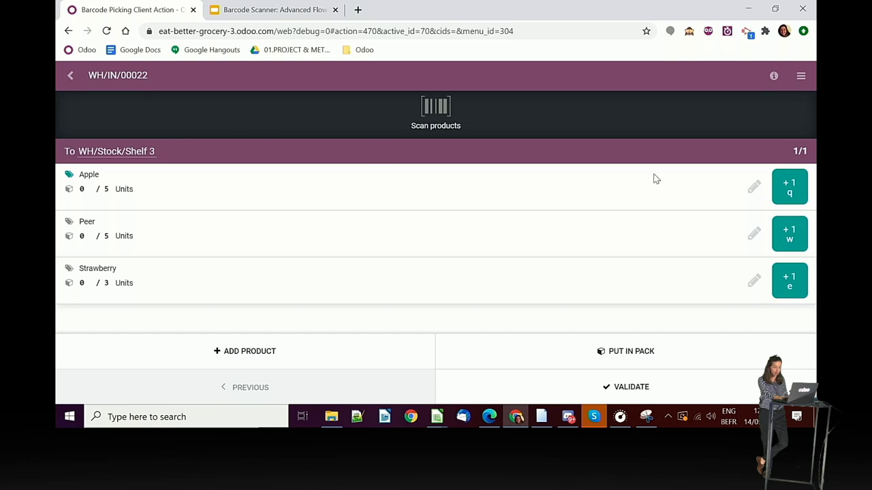
click(787, 191)
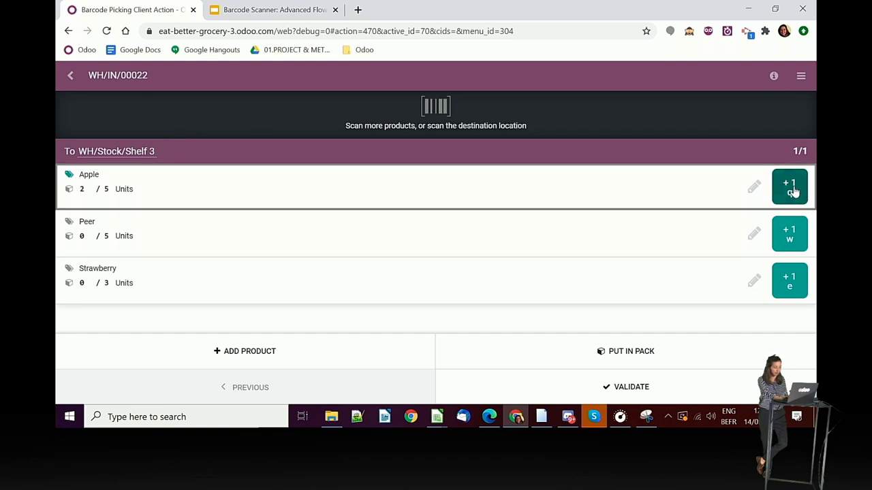
double_click(793, 193)
click(794, 238)
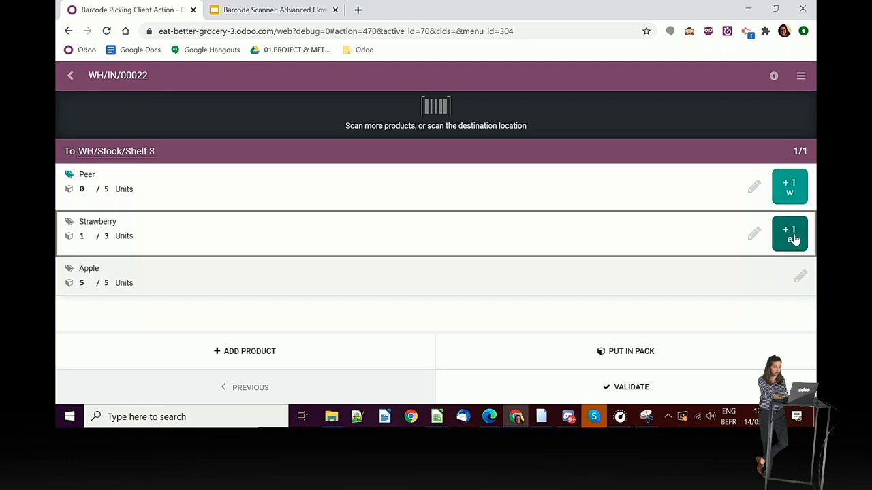
click(794, 238)
triple_click(788, 188)
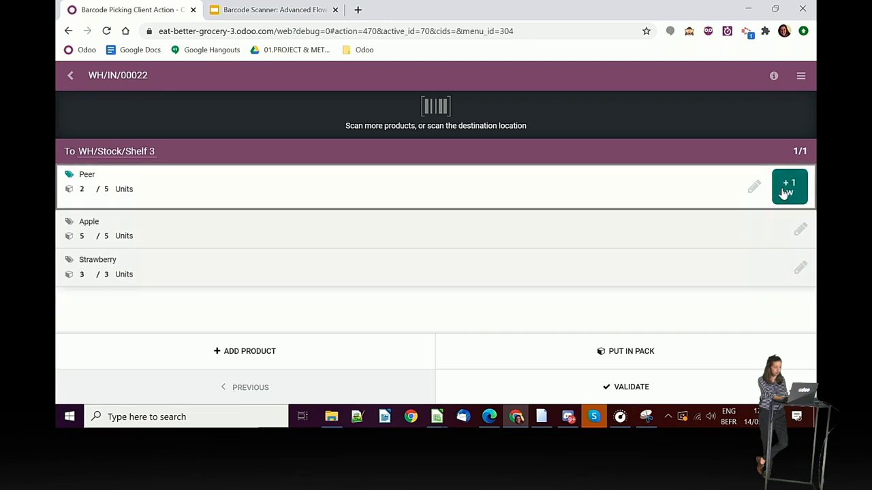
click(786, 192)
click(786, 193)
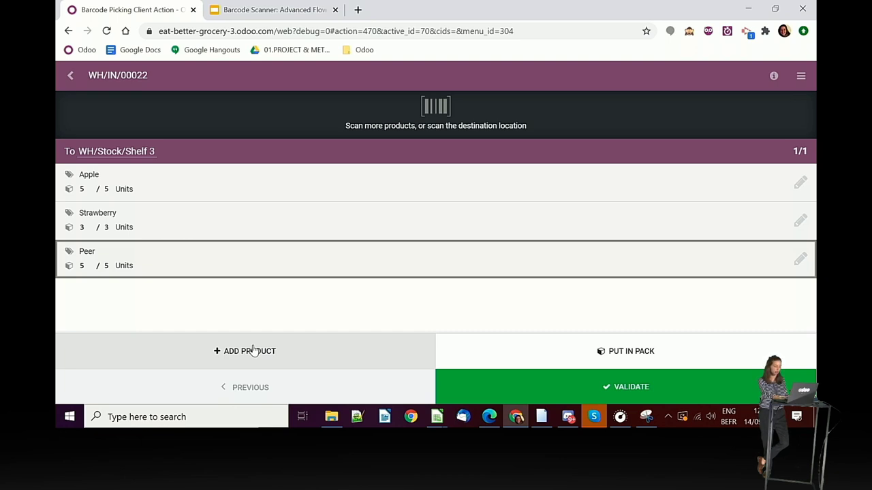
- Add 6 Units of Grape to WH/IN/00022 via Search More and validate the receipt
click(252, 350)
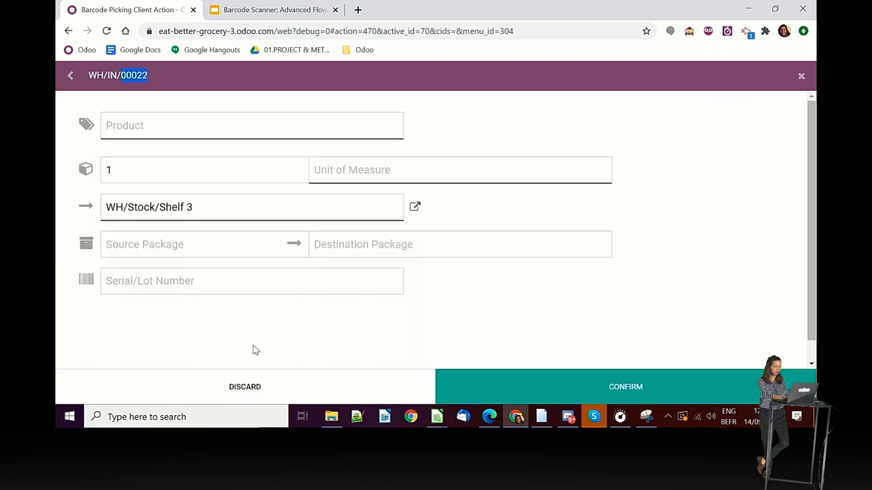
click(185, 132)
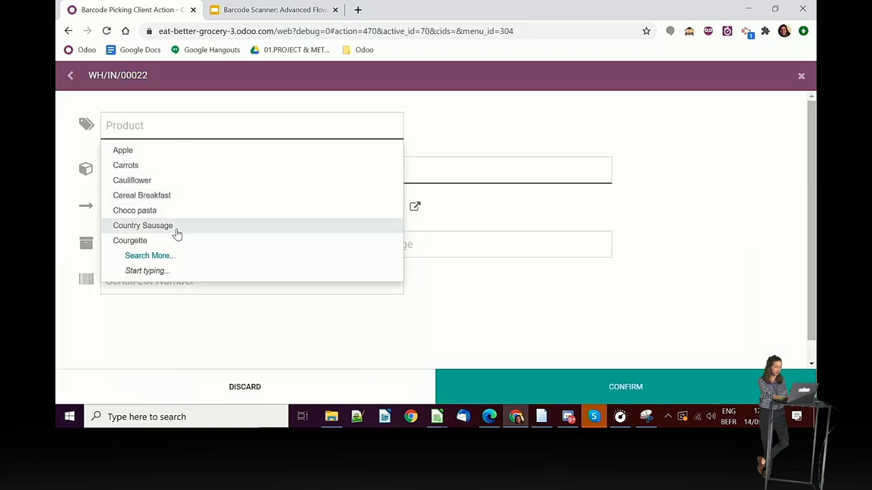
click(168, 255)
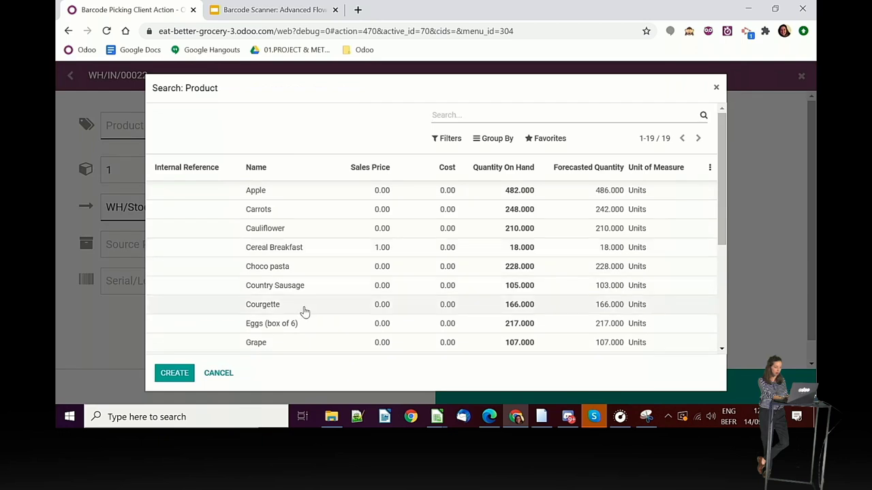
scroll(302, 311, down, 2)
click(279, 279)
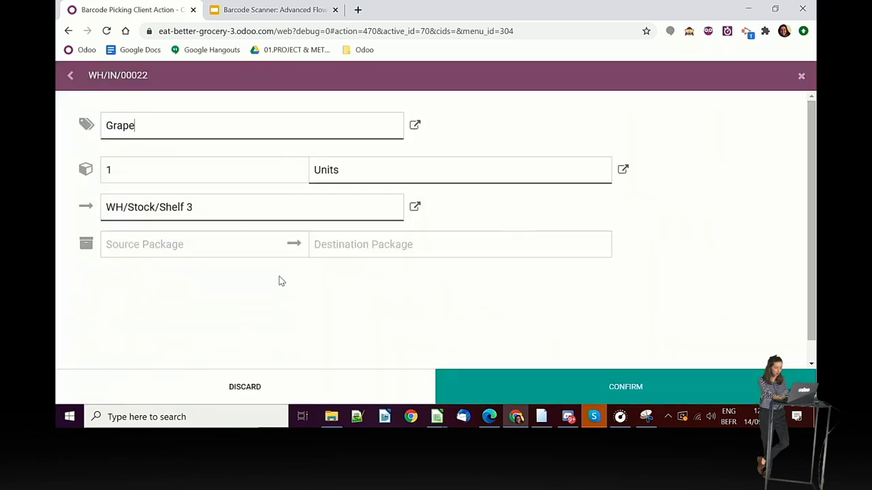
click(157, 172)
key(BackSpace)
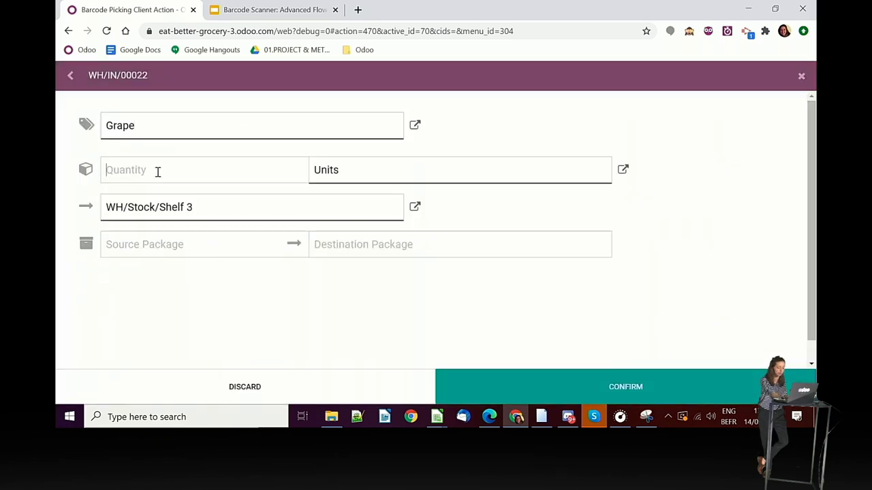
text(6)
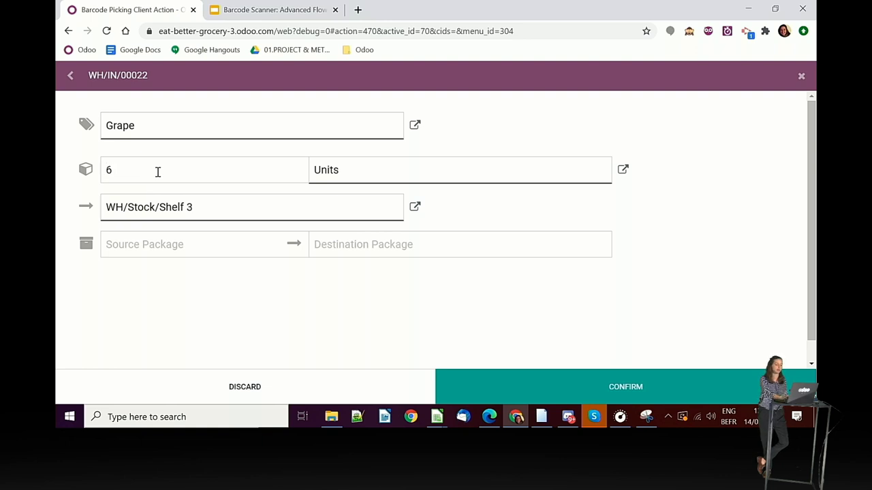
click(507, 386)
click(507, 386)
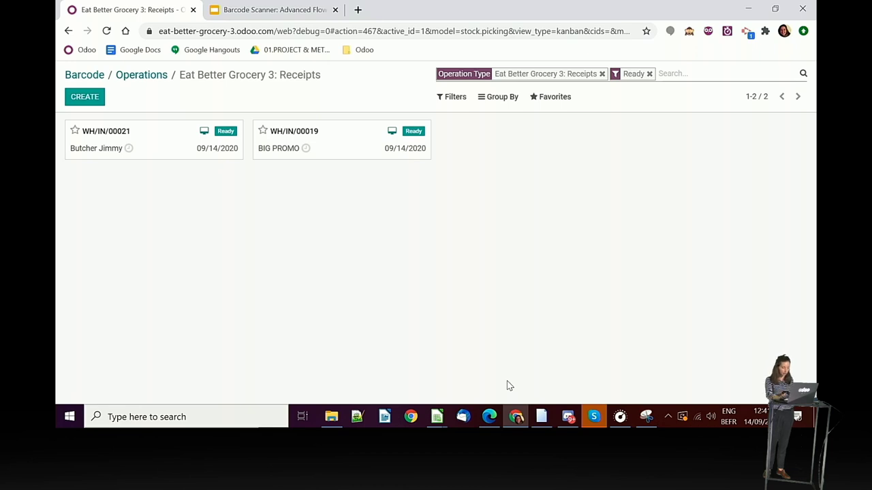
click(166, 141)
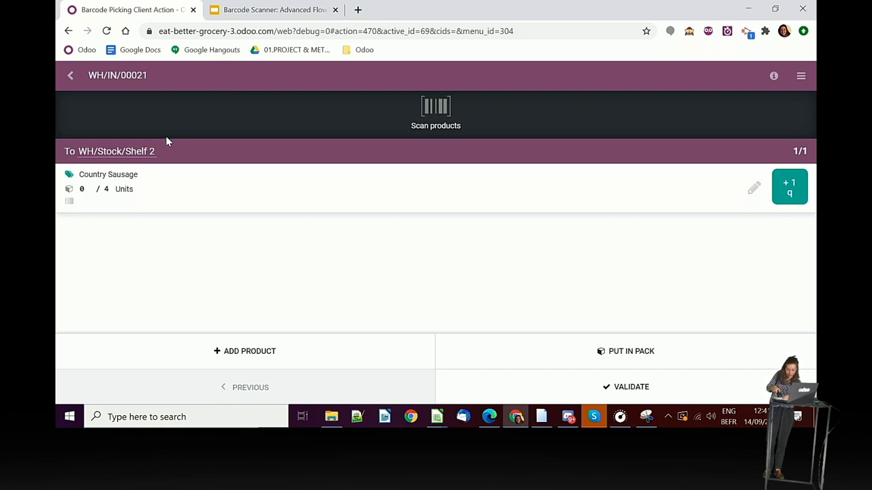
key(Return)
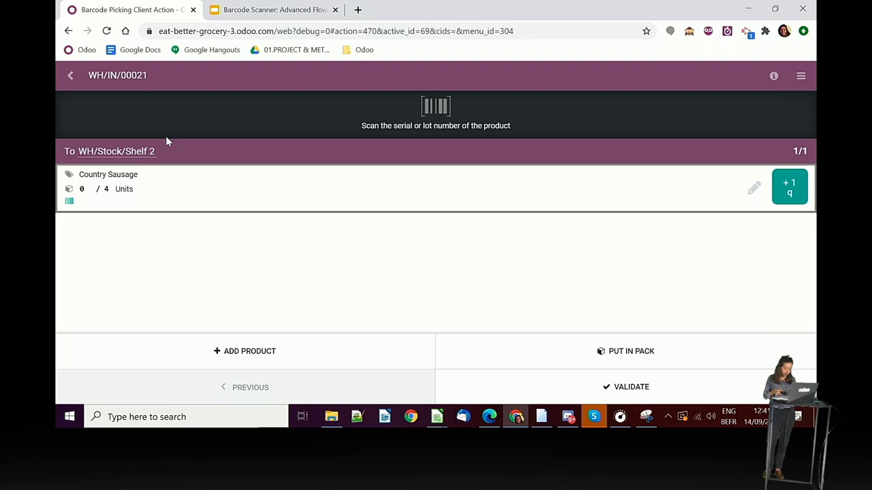
text(9782070308088)
key(Return)
text(9782070308088)
key(Return)
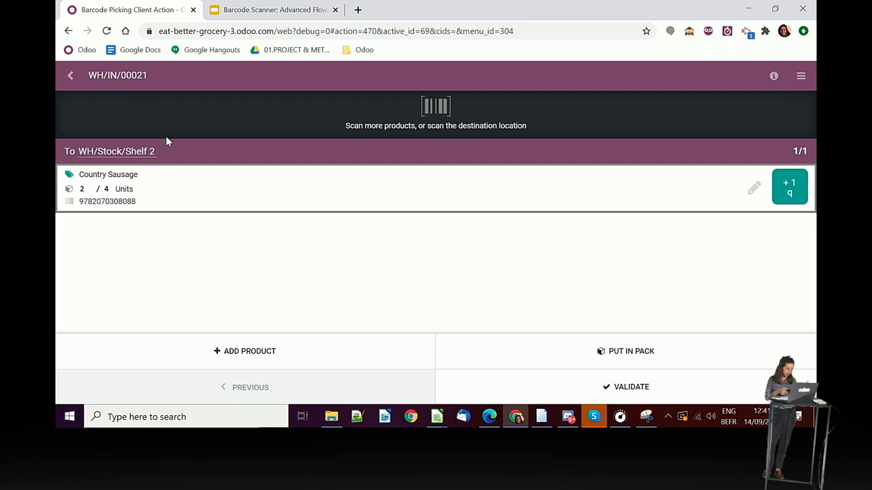
text(9782070458622)
key(Return)
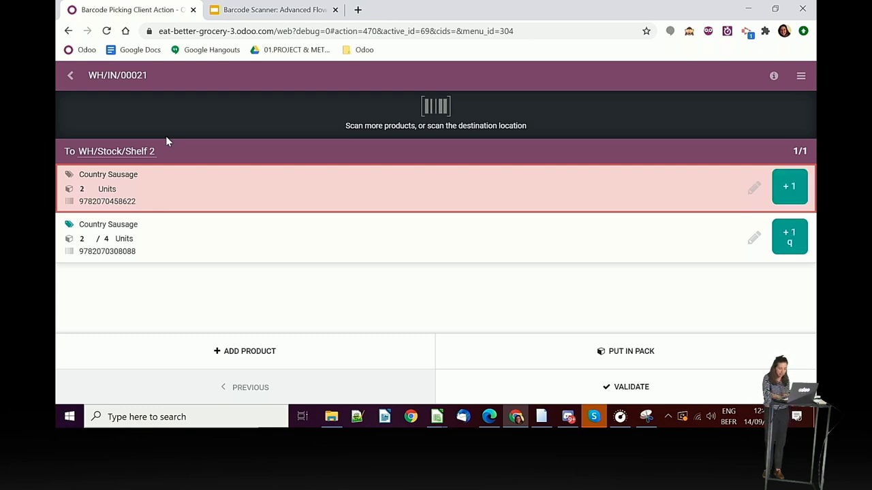
click(535, 394)
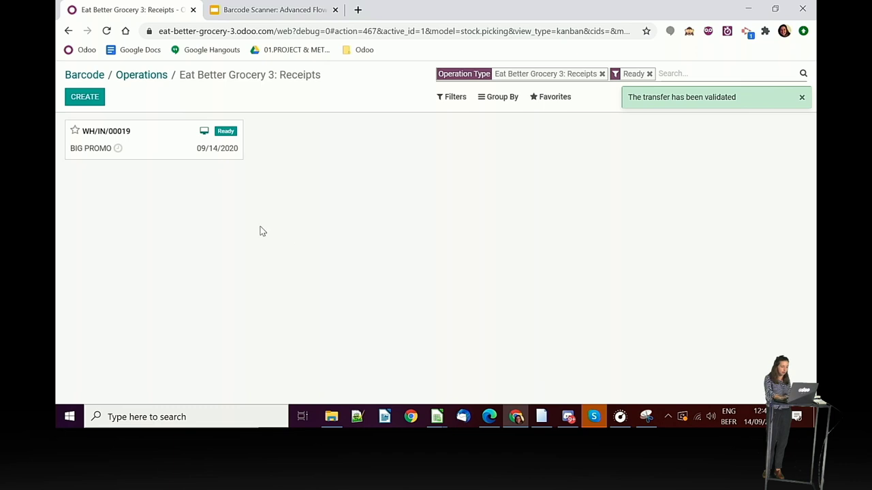
click(161, 148)
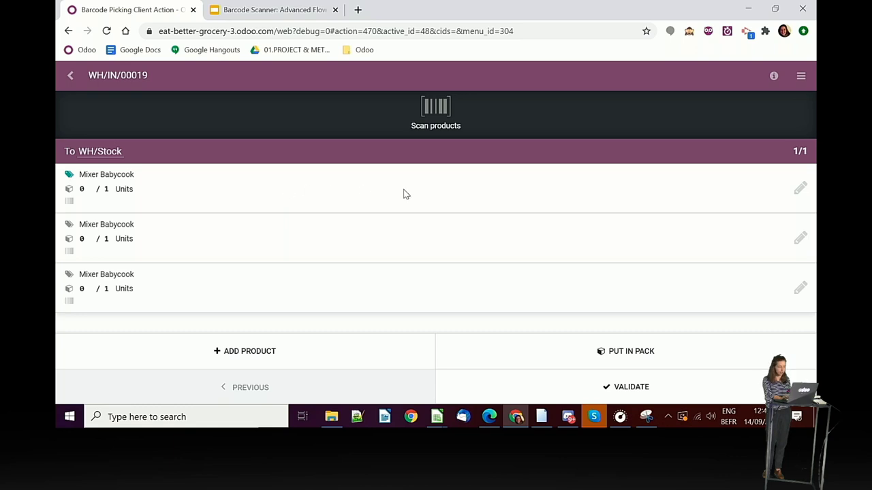
click(802, 190)
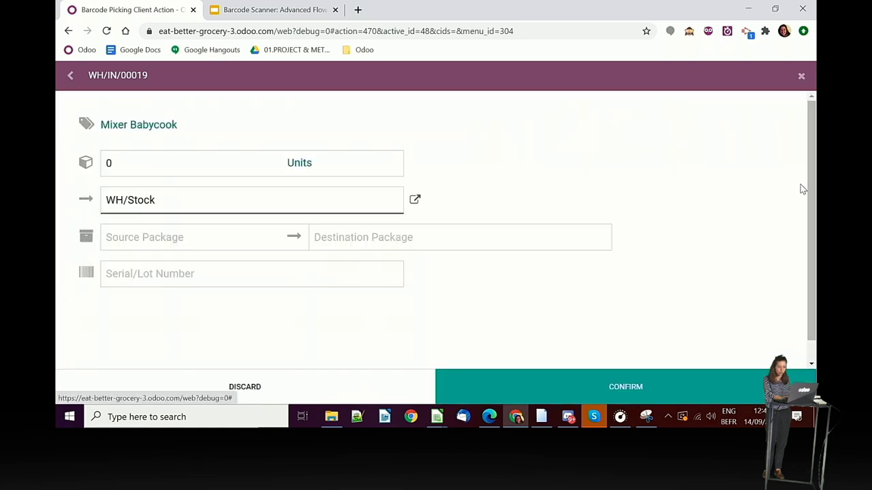
click(234, 157)
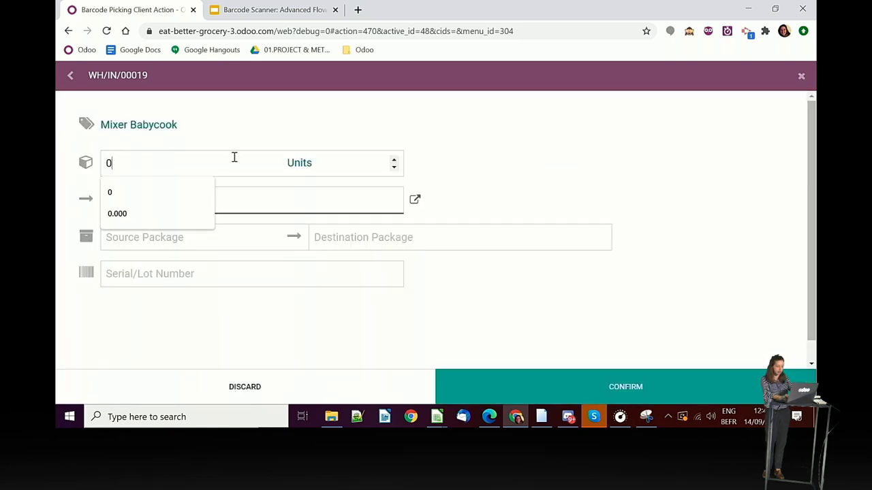
key(BackSpace)
text(1)
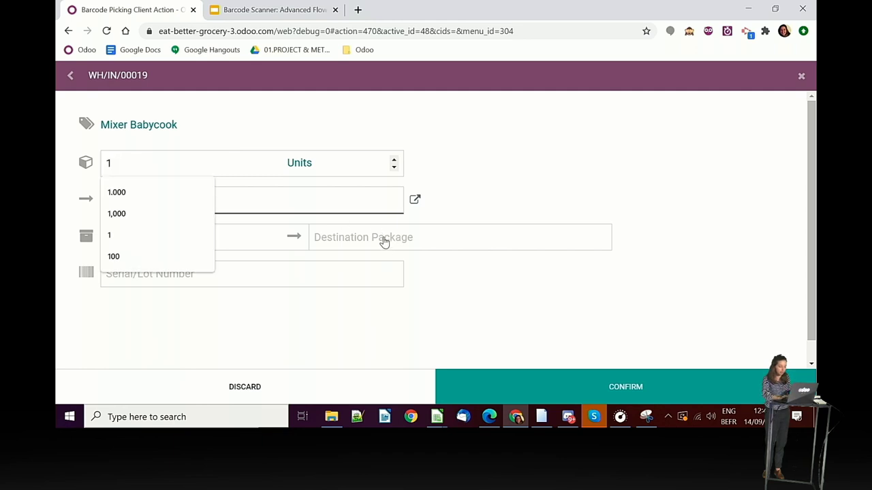
click(281, 273)
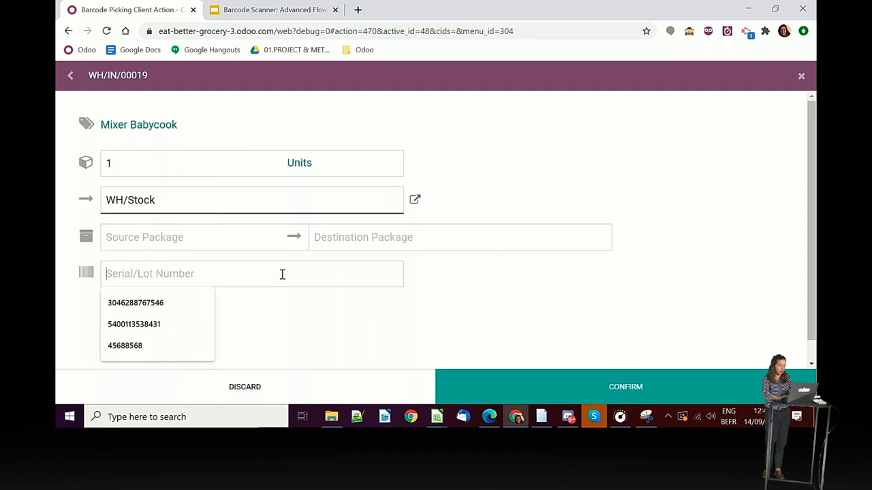
click(143, 330)
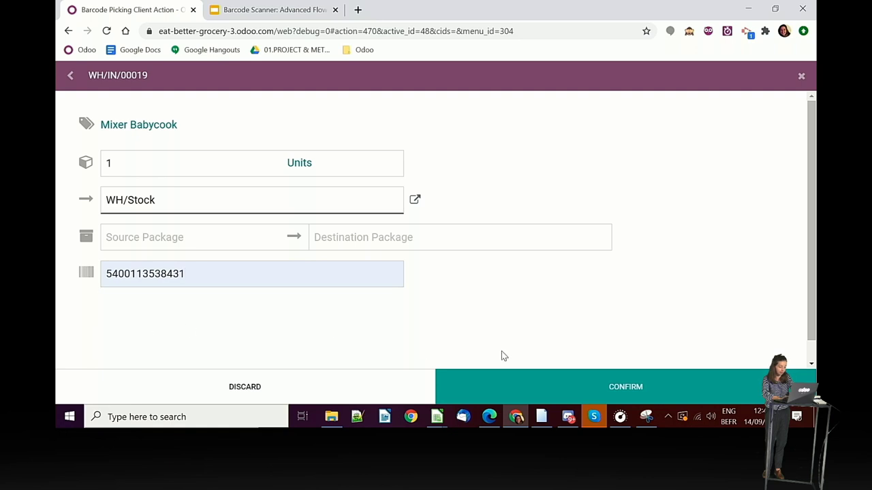
click(562, 381)
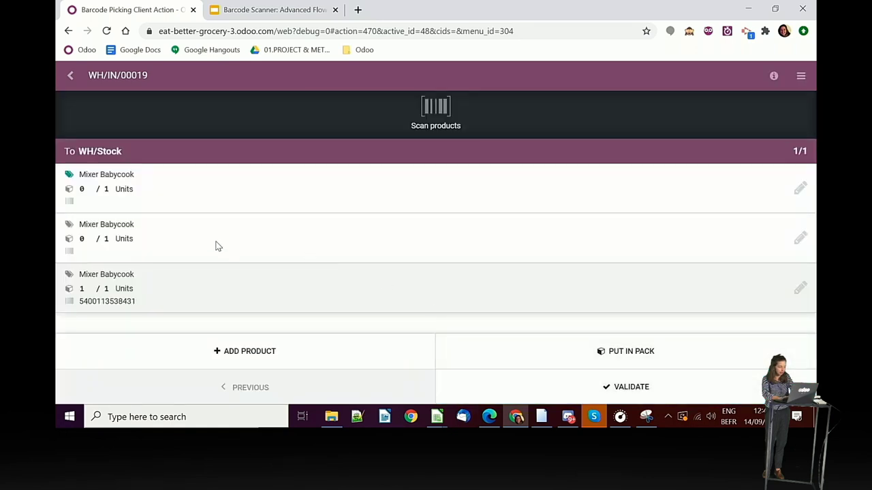
- Receive the second Mixer Babycook unit with serial 45688568
click(801, 247)
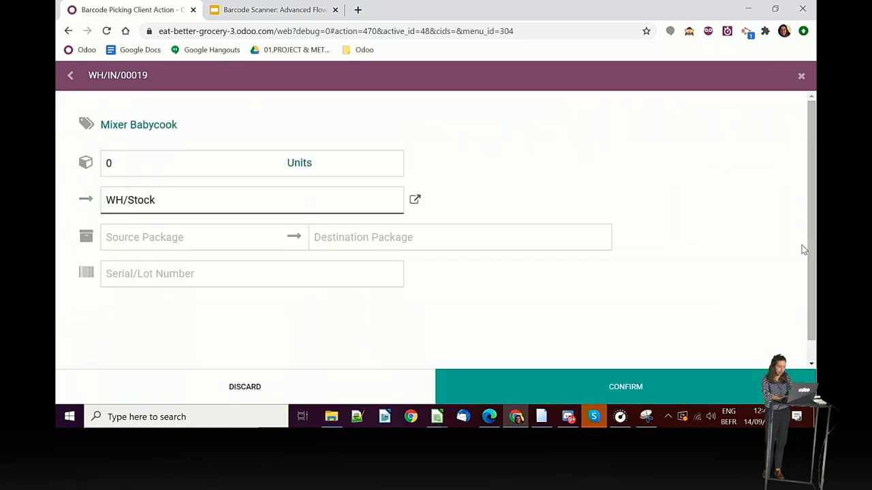
click(304, 271)
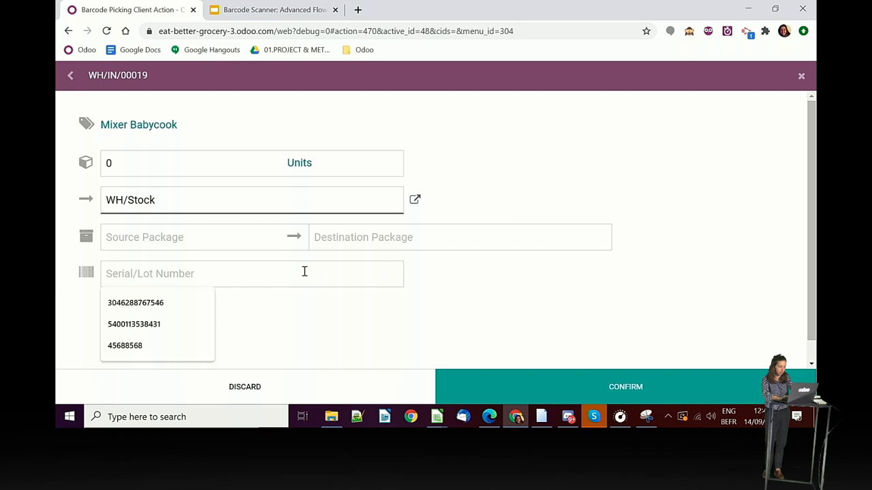
click(147, 346)
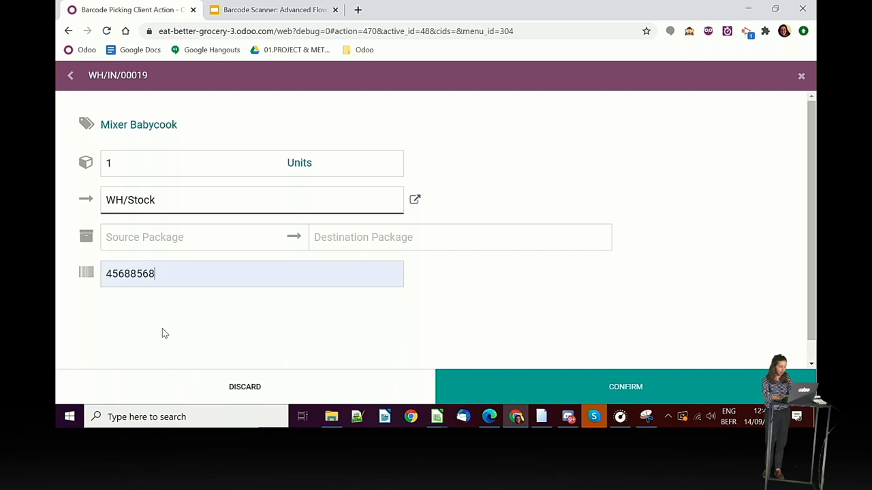
click(561, 379)
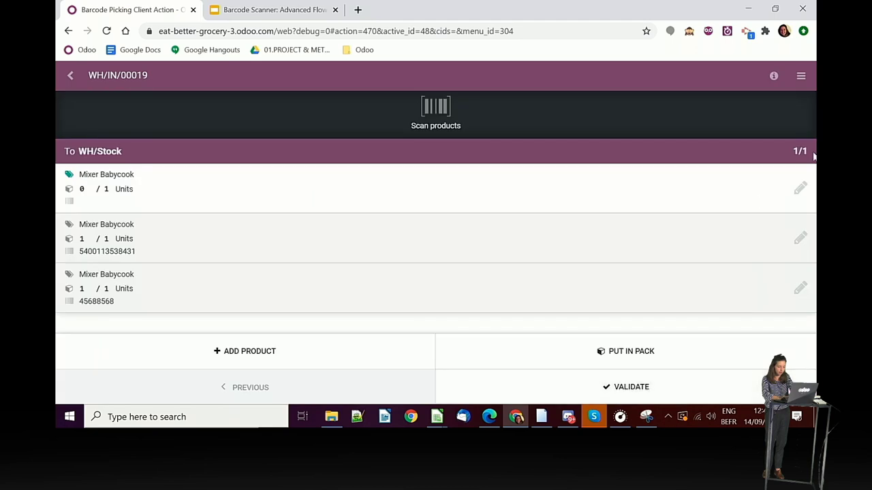
click(800, 188)
click(800, 191)
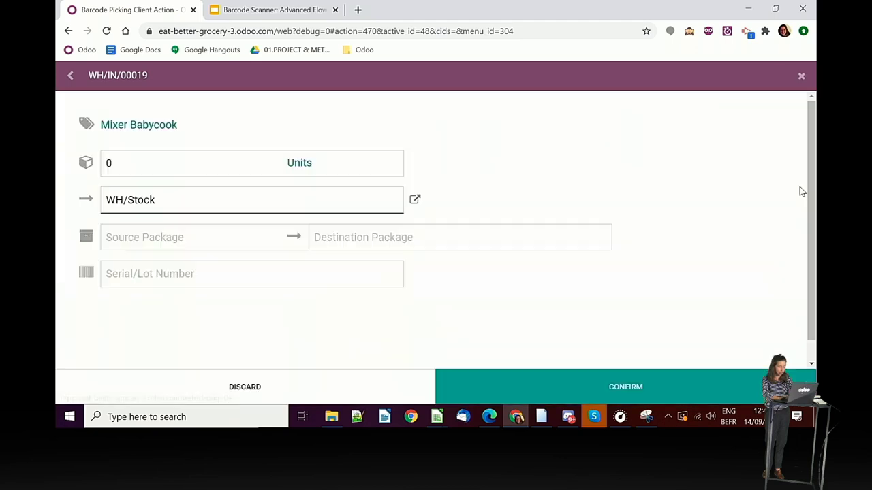
click(218, 167)
key(BackSpace)
text(1)
click(240, 276)
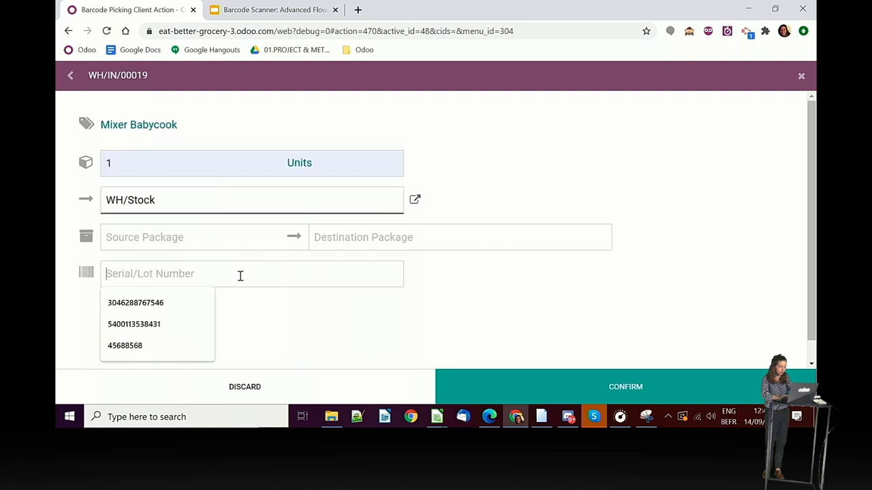
text(252839040469)
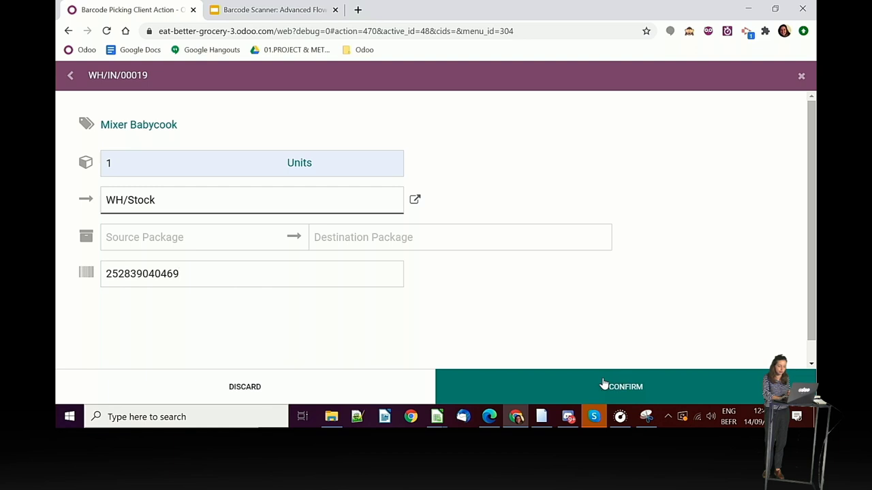
click(604, 385)
click(603, 385)
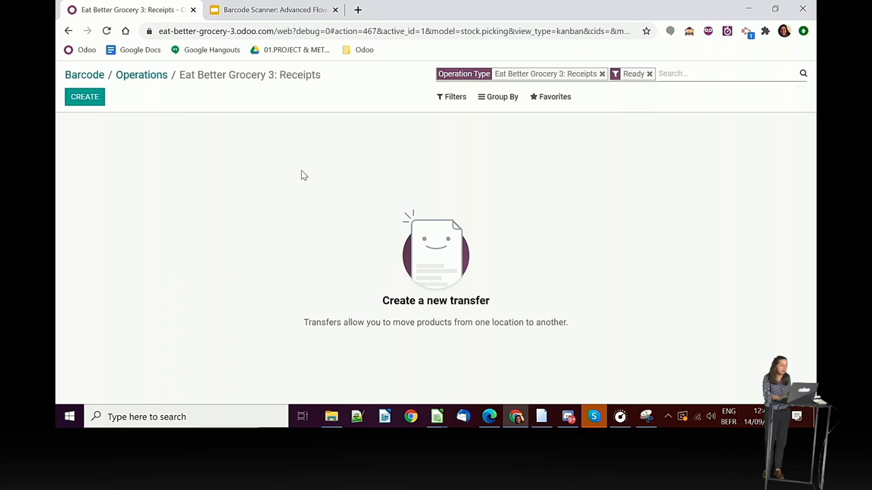
- Go back to Operations and start internal transfer WH/INT/00004 from WH/Stock to WH/Stock
click(136, 80)
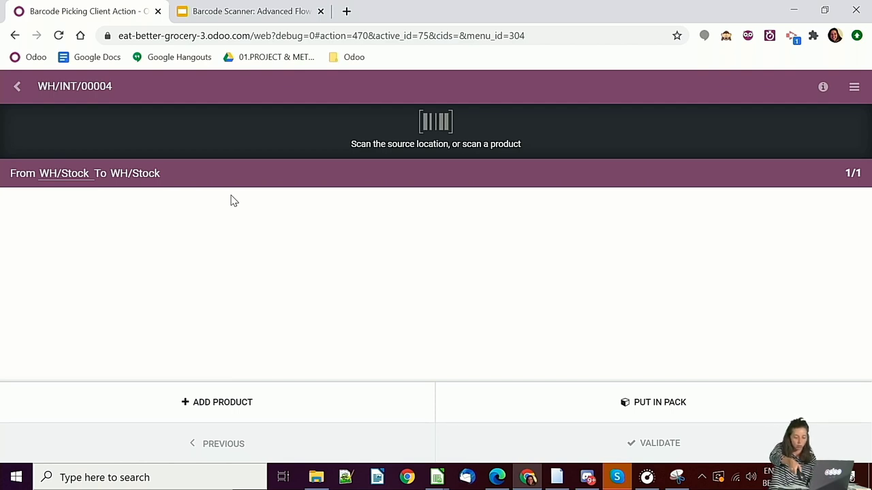
- Scan Shelf 1 (LOC-01-1-0) as source and validate WH/INT/00004 with 5 Pasta Spirelli 500g
text(LOC-01-1-0)
key(Return)
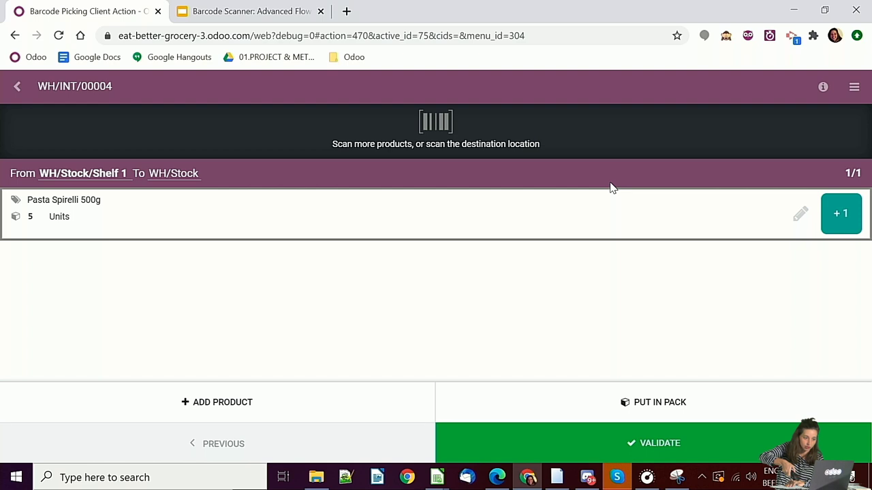
click(598, 457)
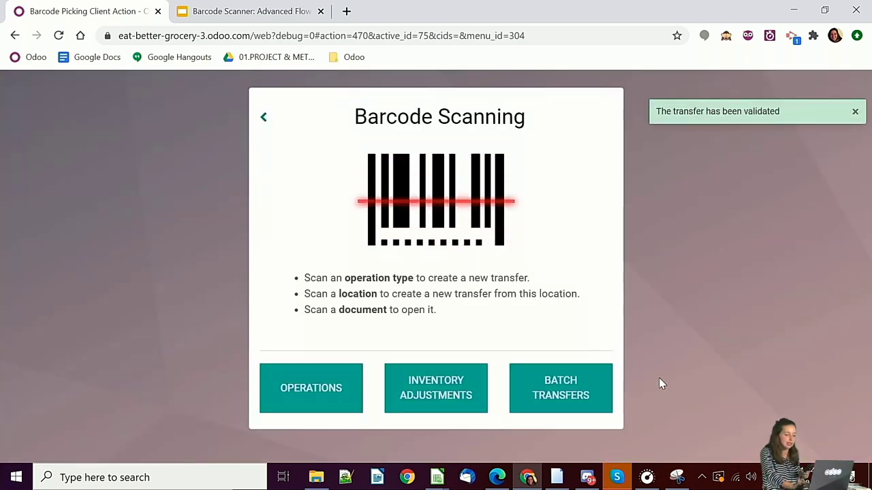
- Start a new inventory adjustment at WH/Stock/Shelf 1 and scan Homemade pesto
click(424, 388)
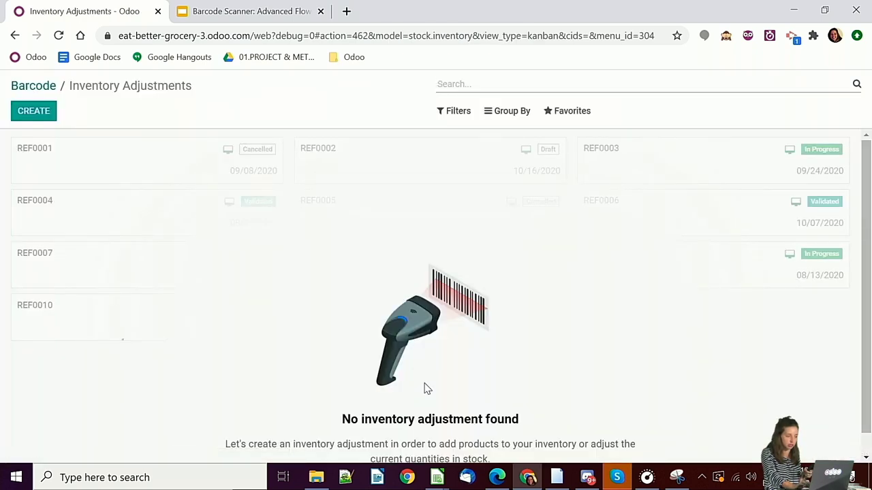
click(41, 114)
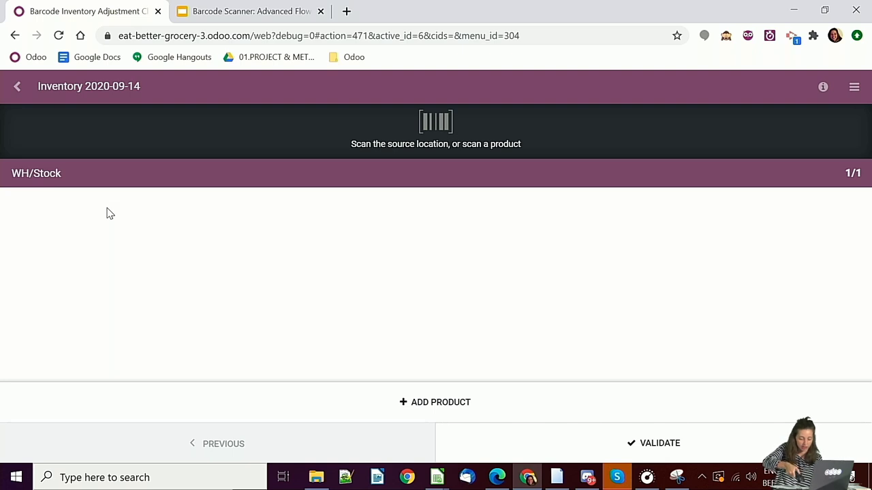
key(Return)
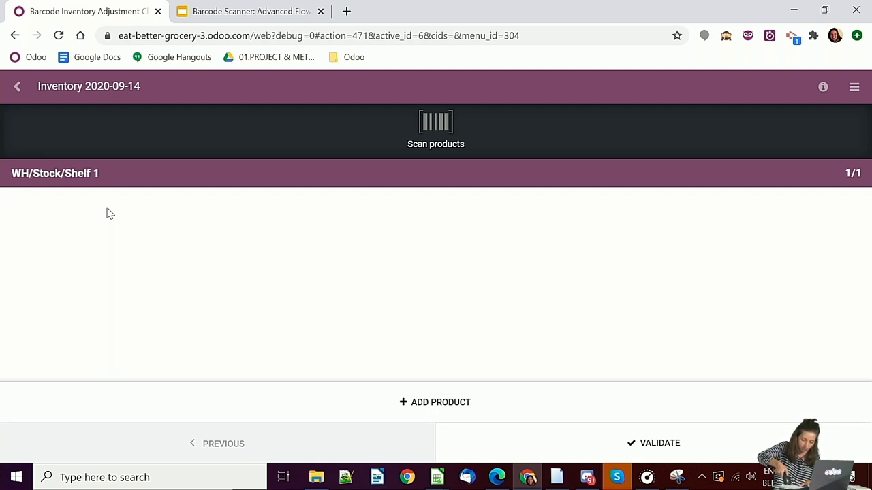
key(Return)
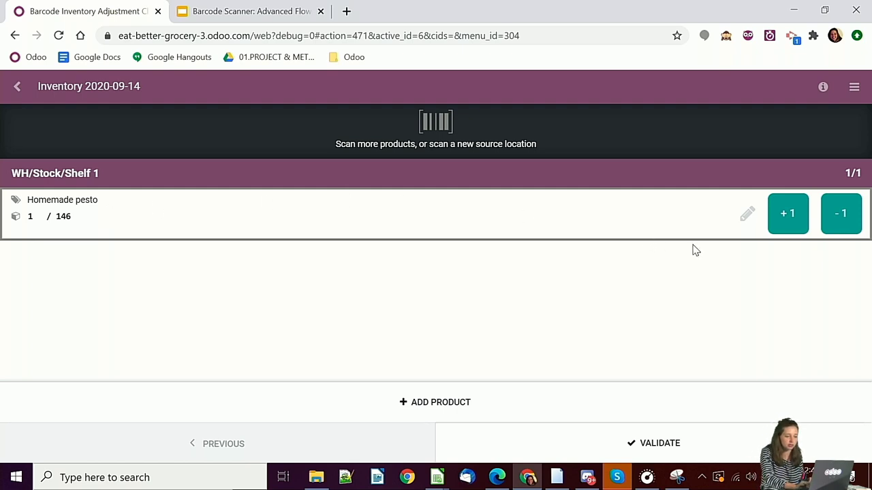
- Set the pesto count to 100, validate the adjustment, and return to Barcode Scanning
click(749, 218)
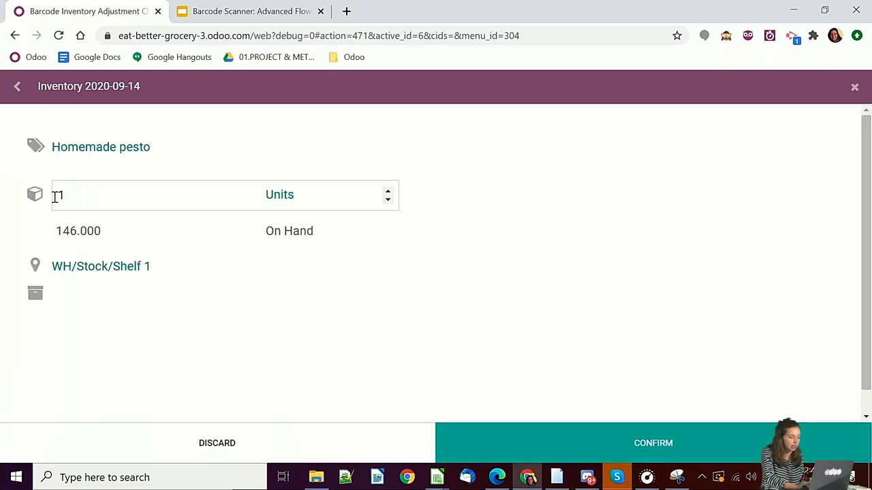
click(77, 196)
text(00)
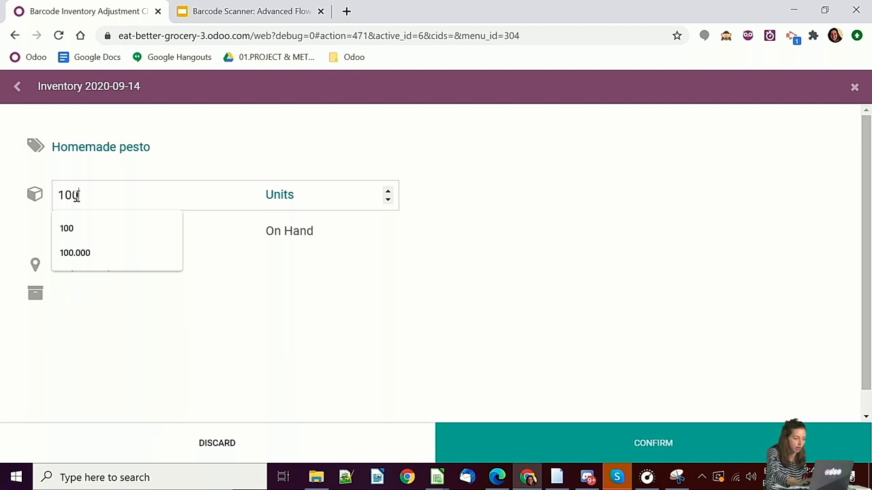
click(626, 440)
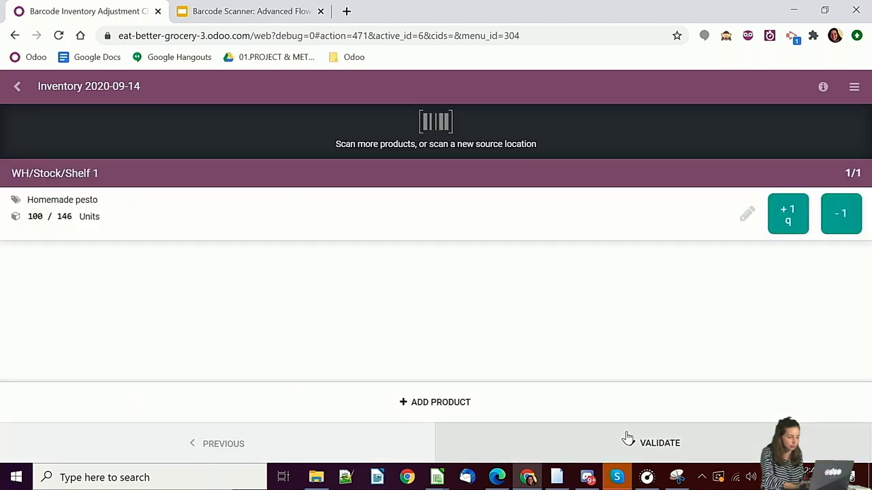
click(547, 439)
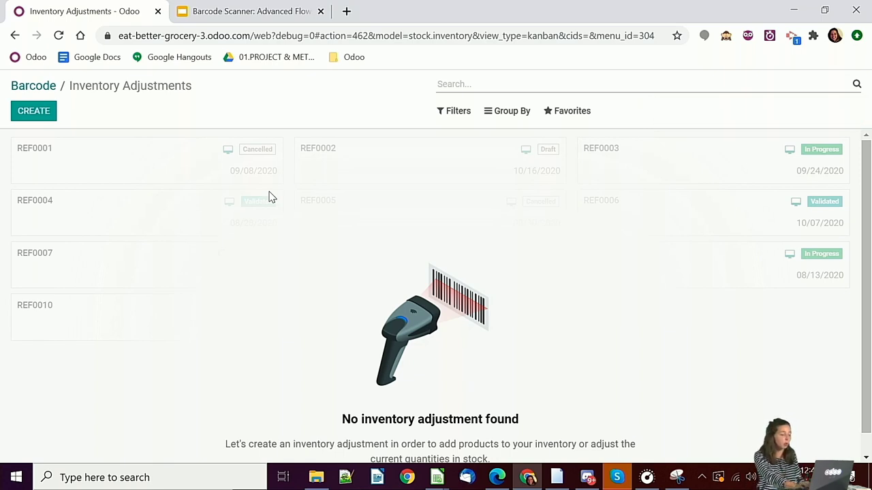
click(34, 86)
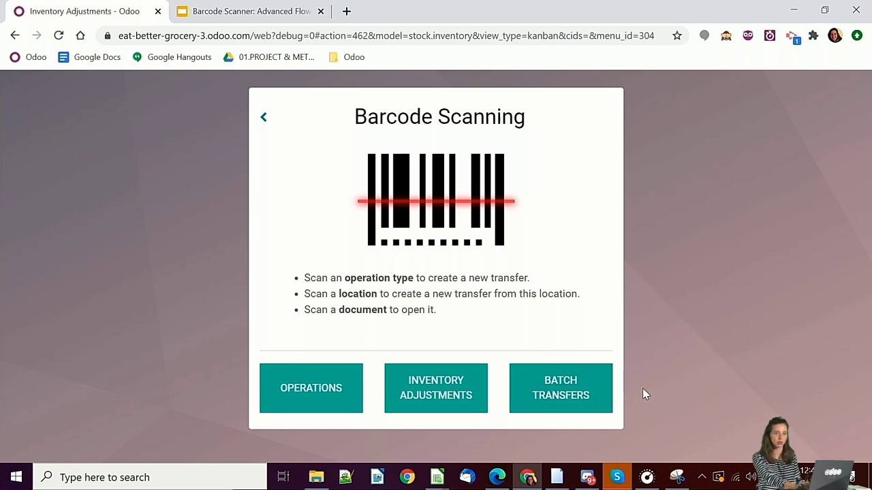
- Create a Pick batch BATCH/00009 containing WH/PICK/00013, WH/PICK/00014 and WH/PICK/00015
click(568, 388)
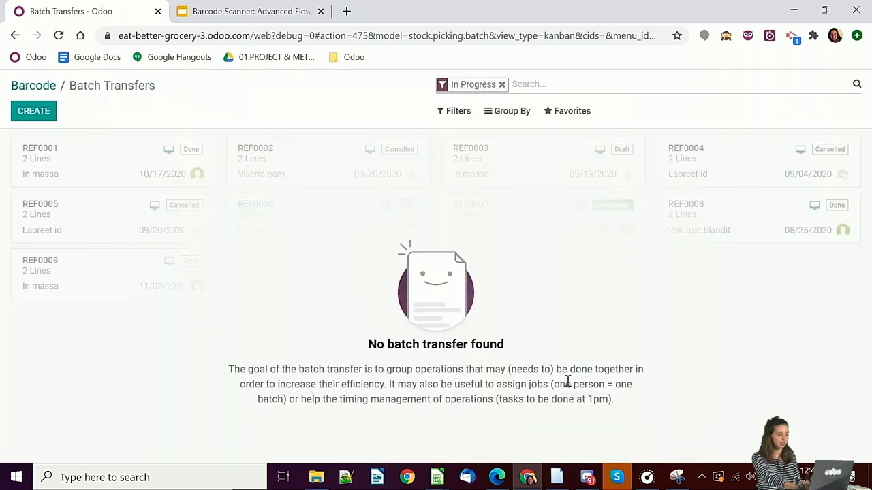
click(23, 115)
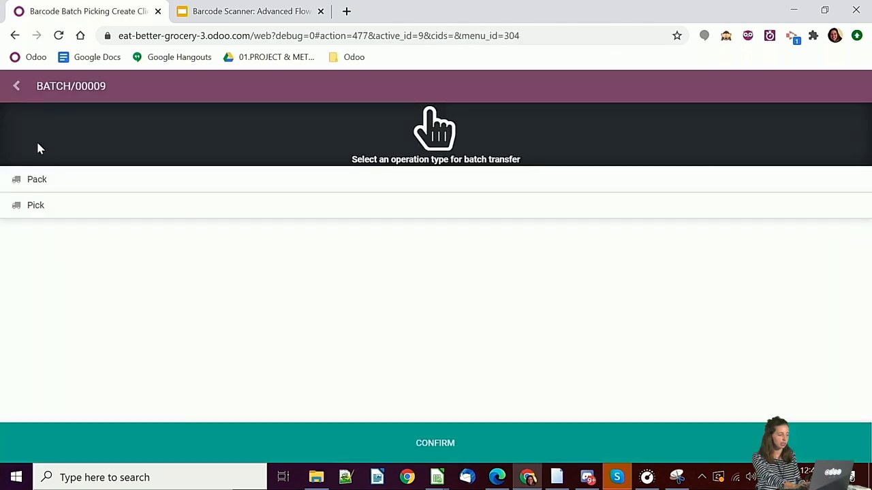
click(32, 211)
click(410, 442)
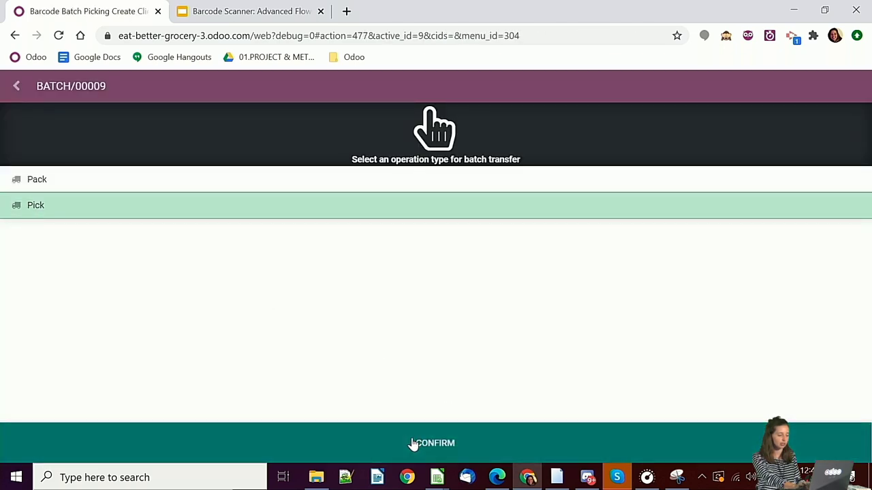
click(226, 195)
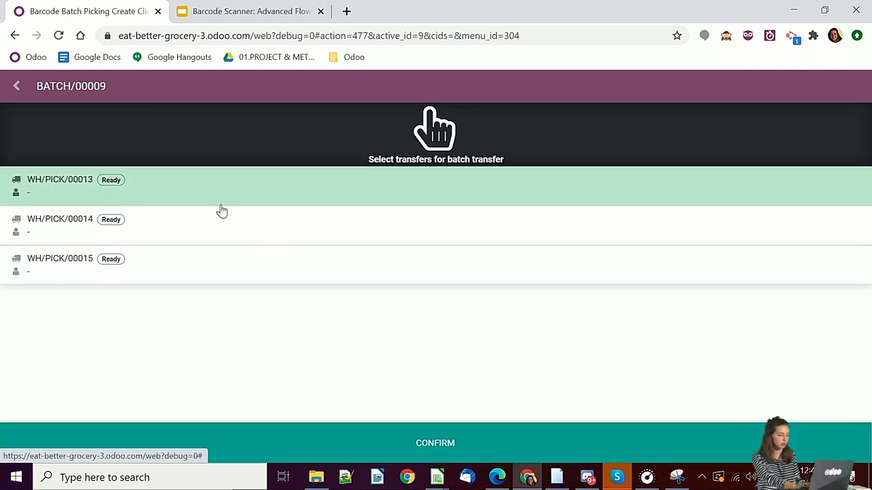
click(217, 221)
click(207, 274)
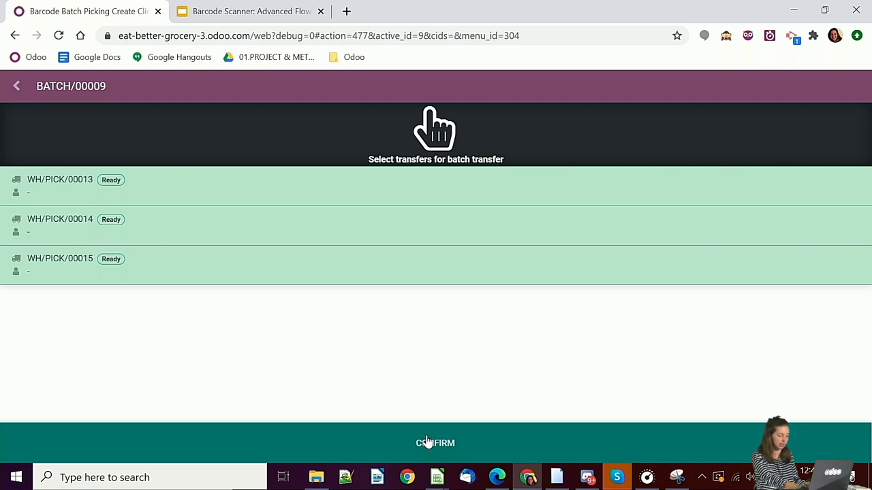
click(426, 441)
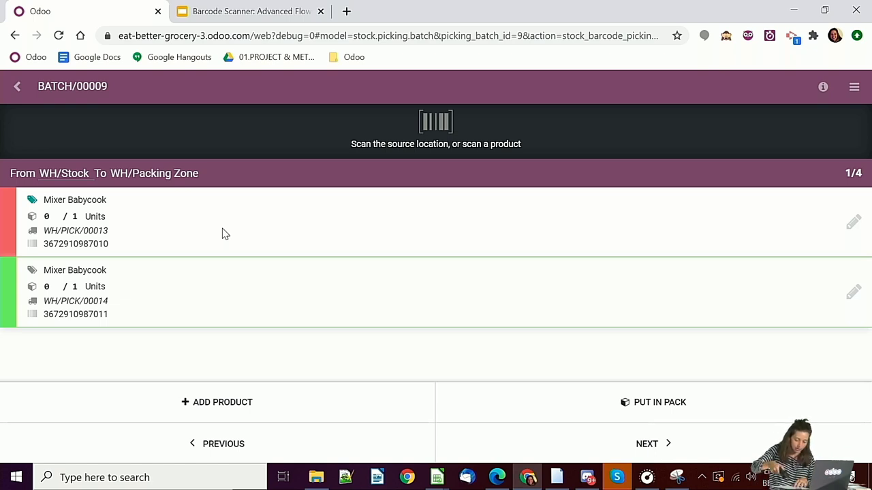
text(3672910987010)
key(Return)
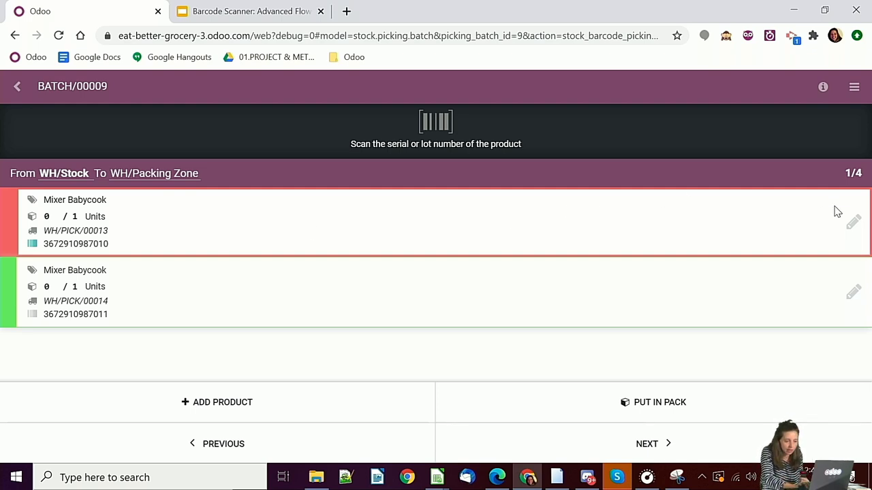
click(852, 223)
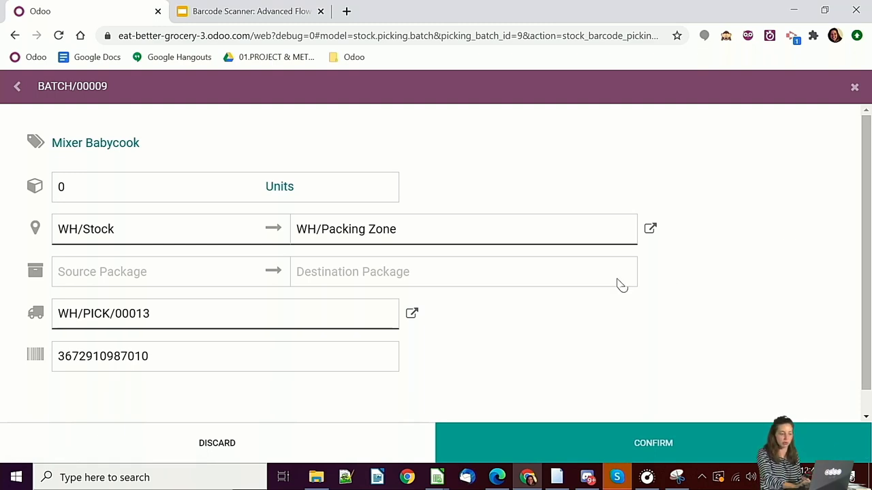
click(241, 362)
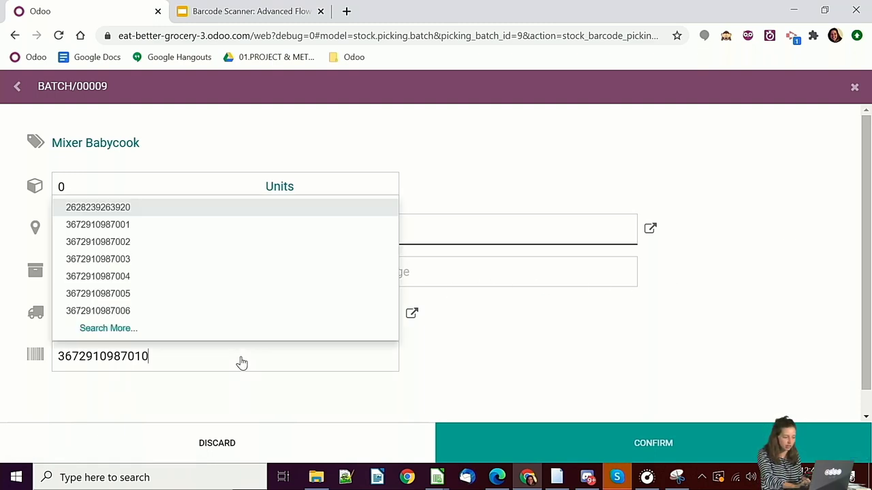
click(152, 280)
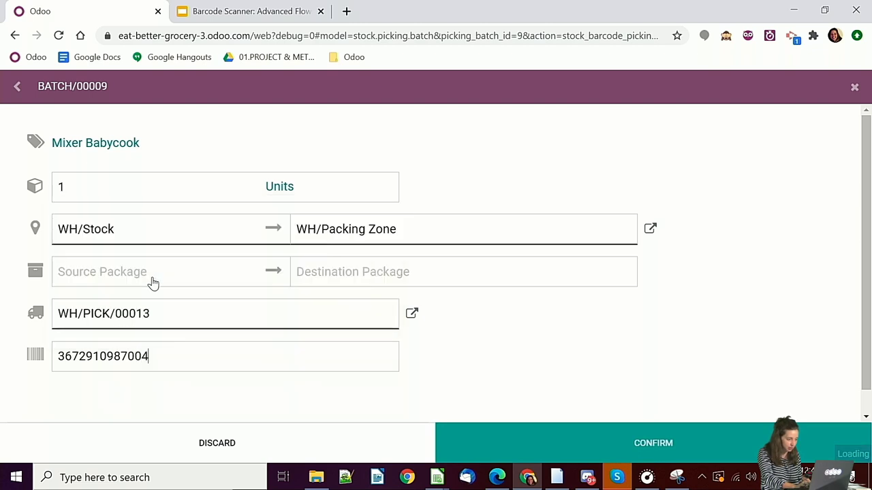
click(607, 444)
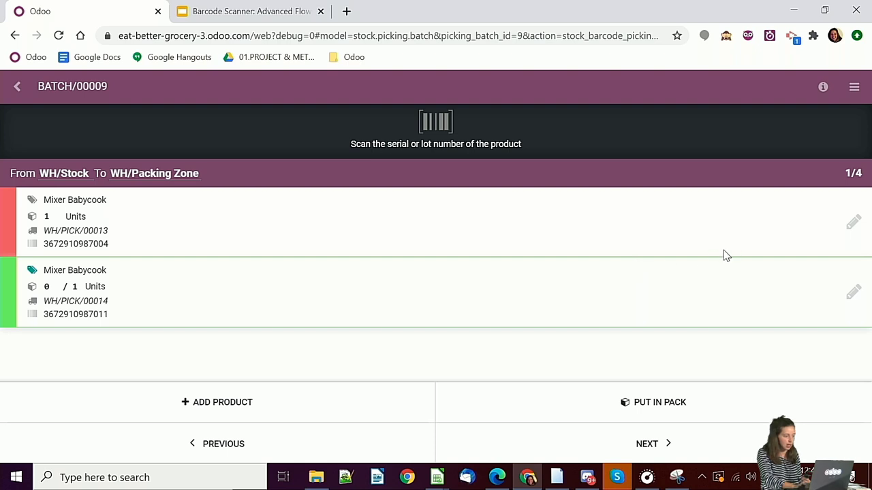
click(628, 403)
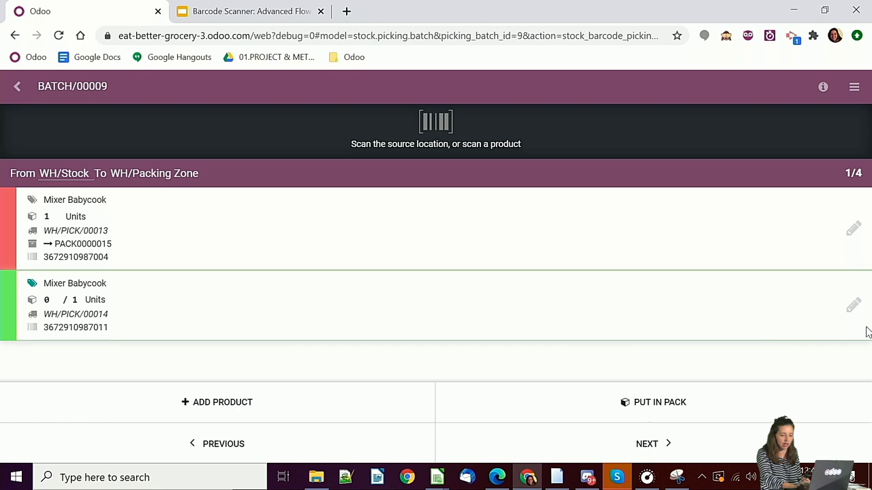
click(851, 308)
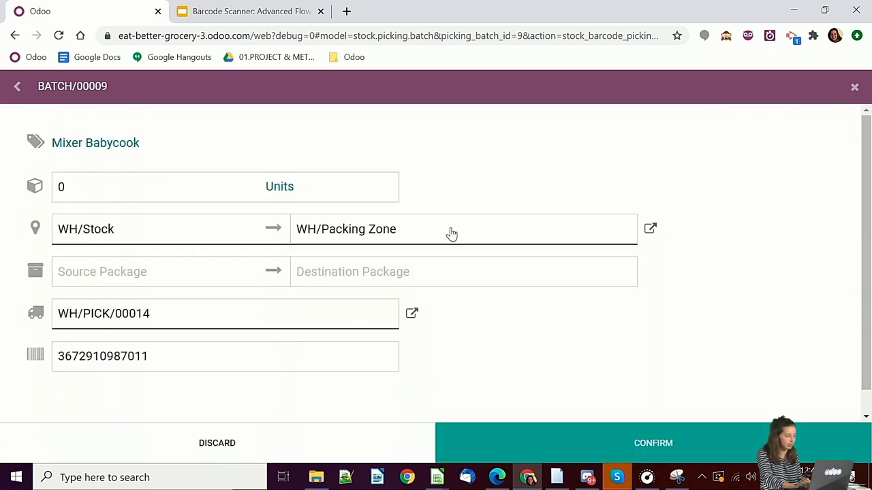
click(175, 352)
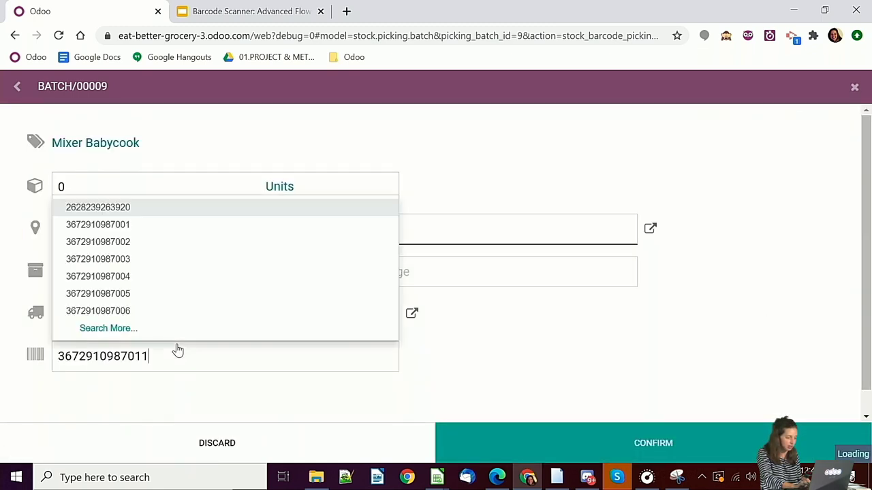
click(116, 247)
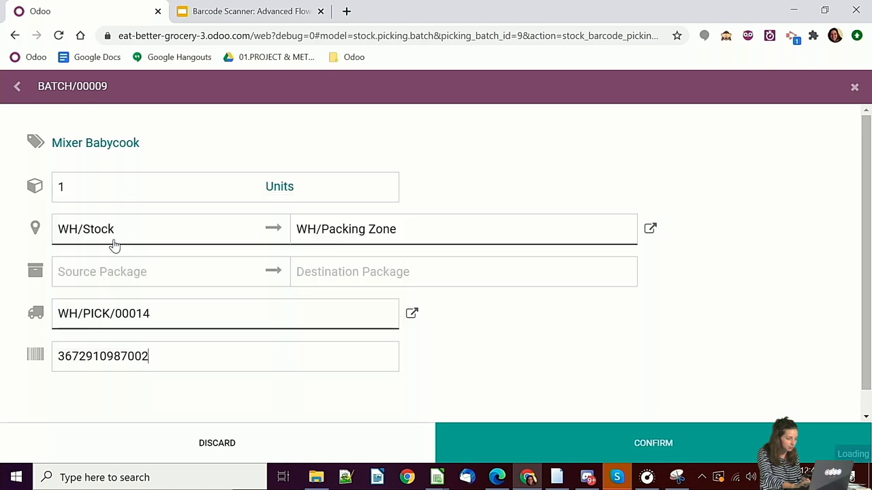
click(590, 432)
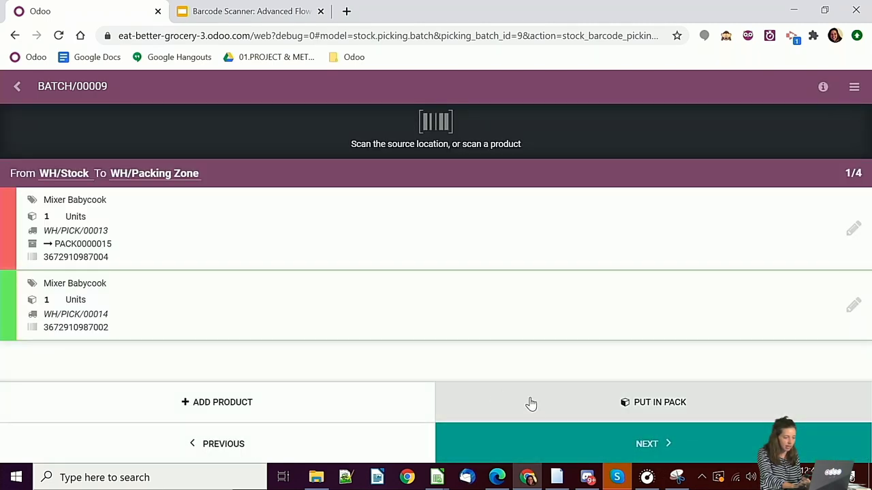
click(560, 407)
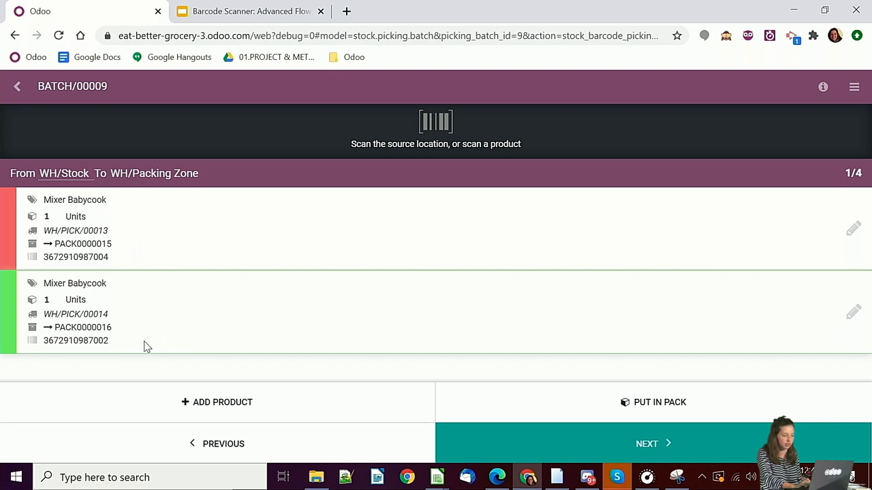
- At Shelf 1 (LOC-01-01-00), set WH/PICK/00013's Homemade pesto destination package to PACK0000015
click(644, 447)
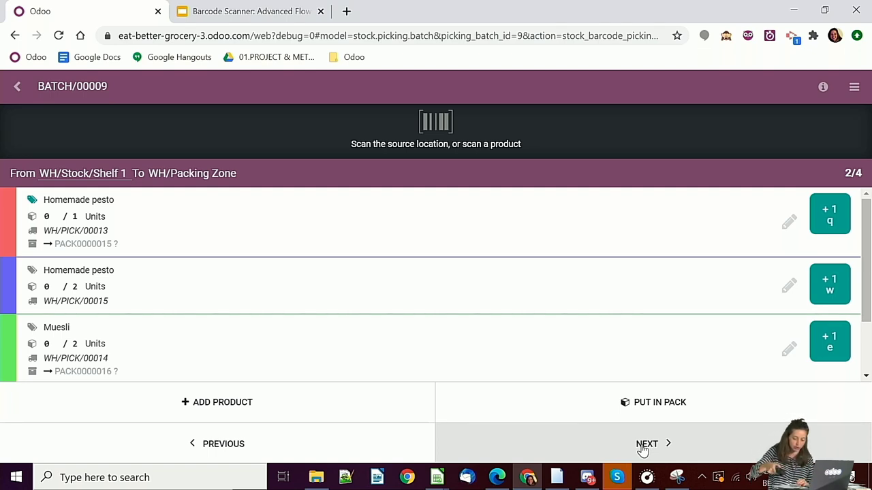
text(LOC-01-01-00)
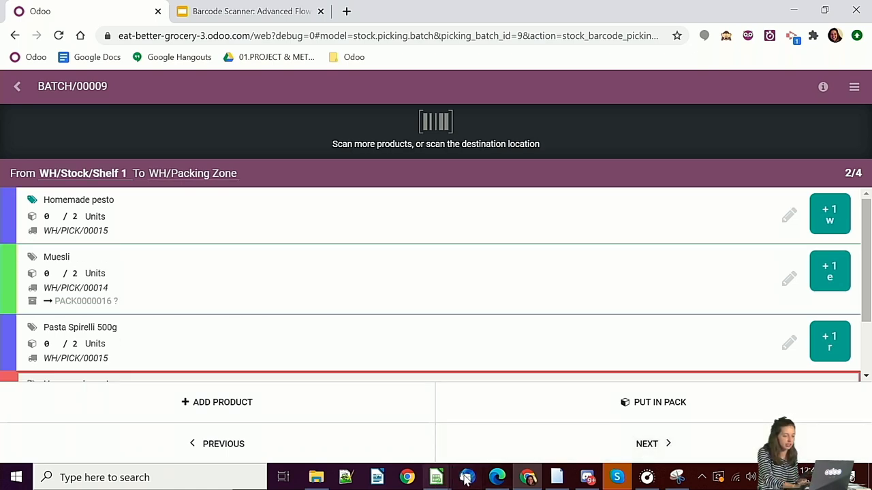
scroll(561, 312, down, 2)
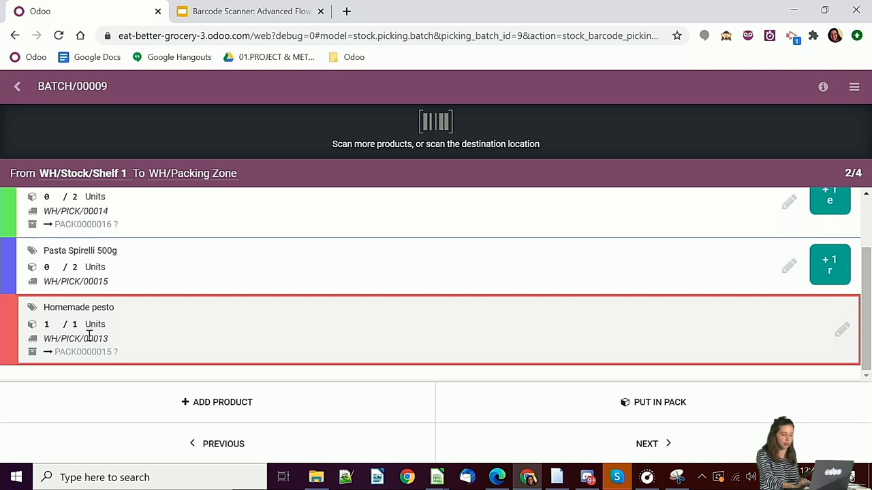
click(842, 330)
click(524, 275)
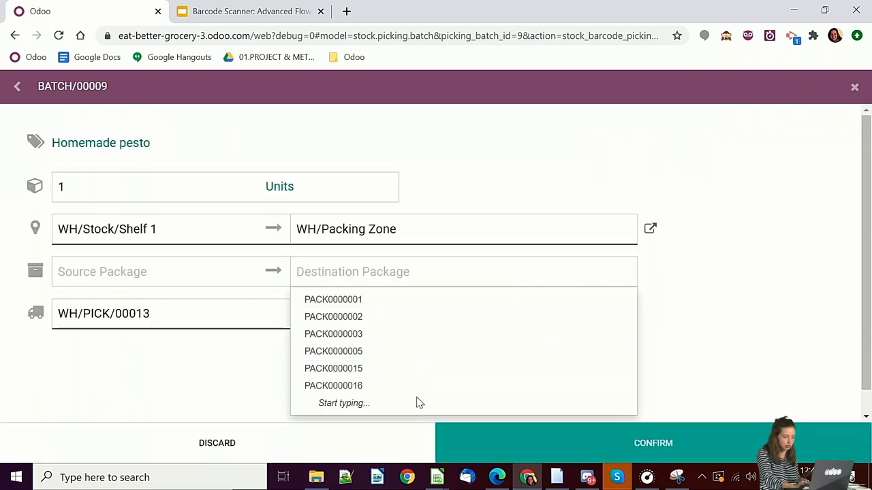
click(413, 373)
click(512, 431)
- Count 2 Homemade pesto for WH/PICK/00015
scroll(321, 291, up, 2)
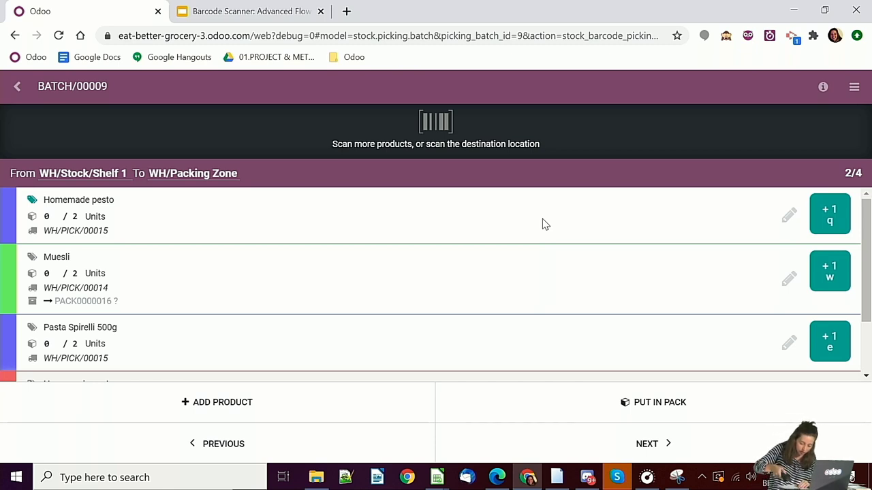
key(q)
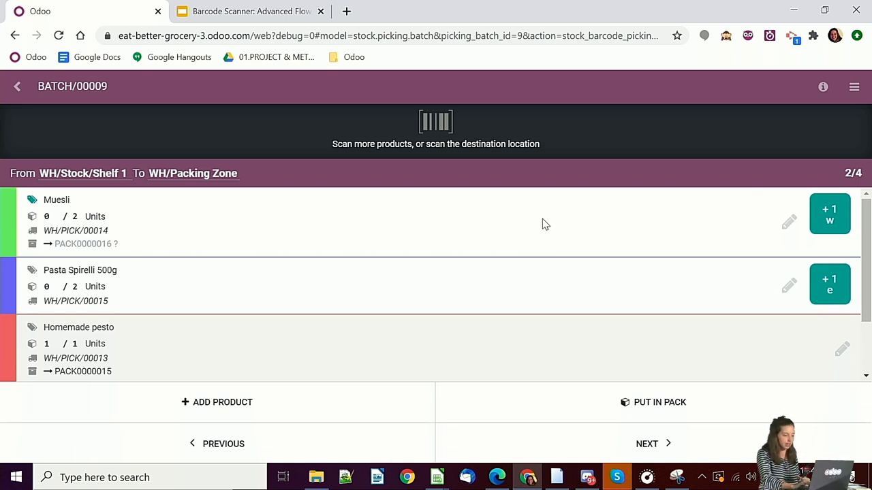
key(q)
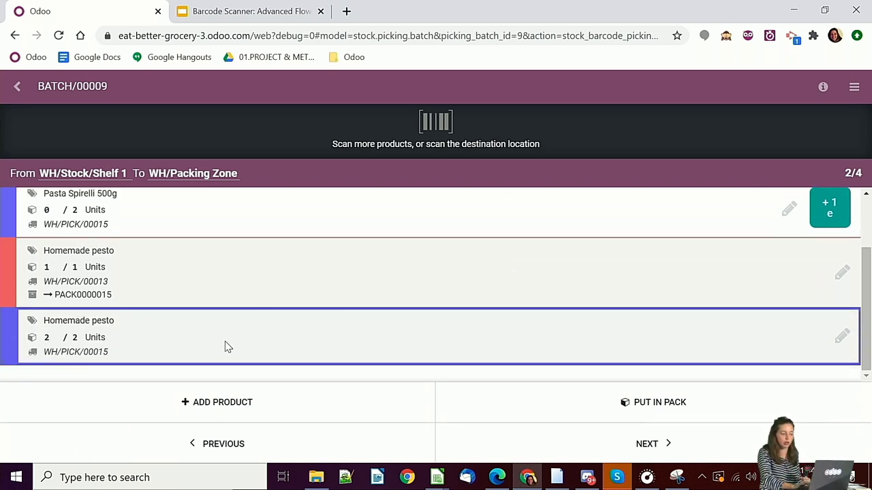
- Put the Shelf 1 picks in packs and send the Muesli line to PACK0000016
click(615, 406)
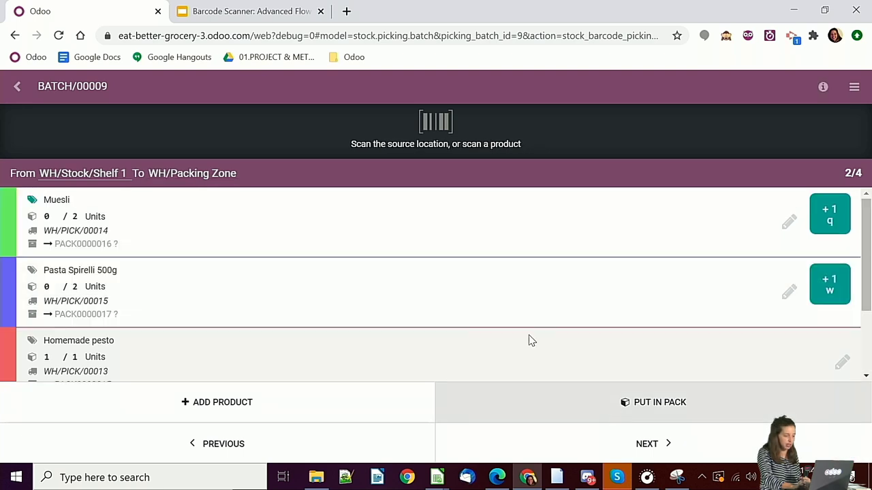
scroll(487, 297, down, 2)
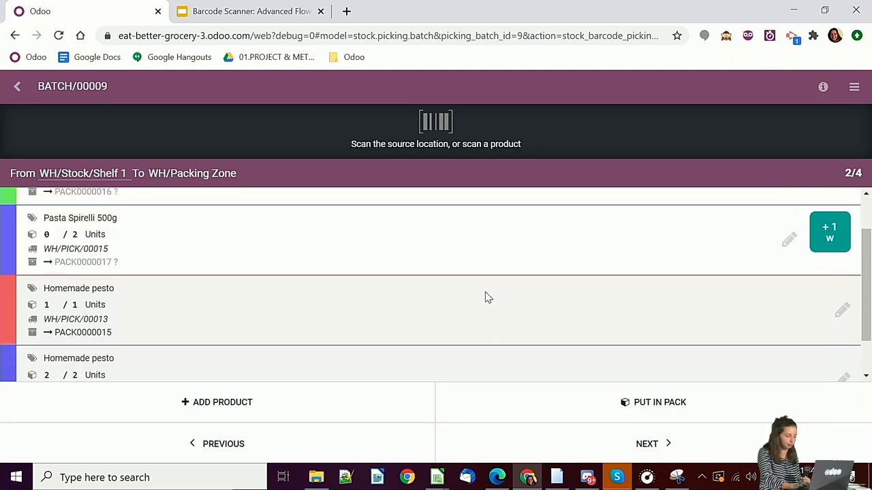
scroll(486, 293, up, 2)
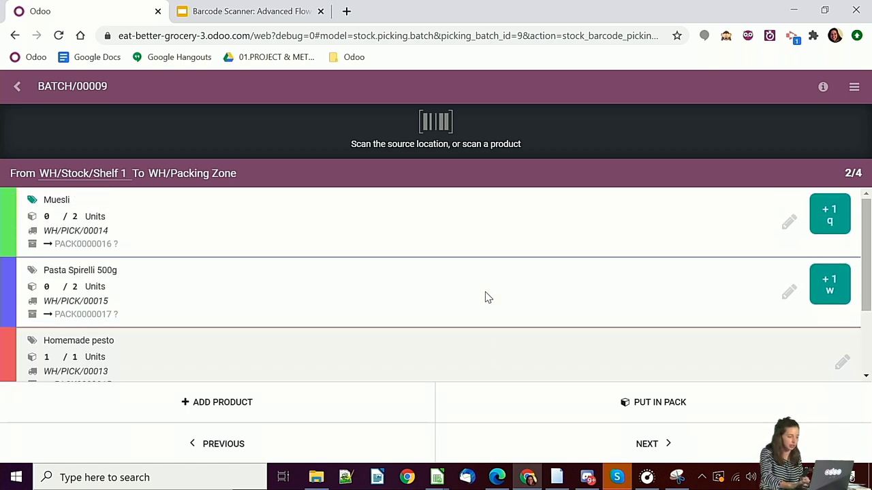
scroll(487, 297, down, 2)
scroll(487, 297, up, 2)
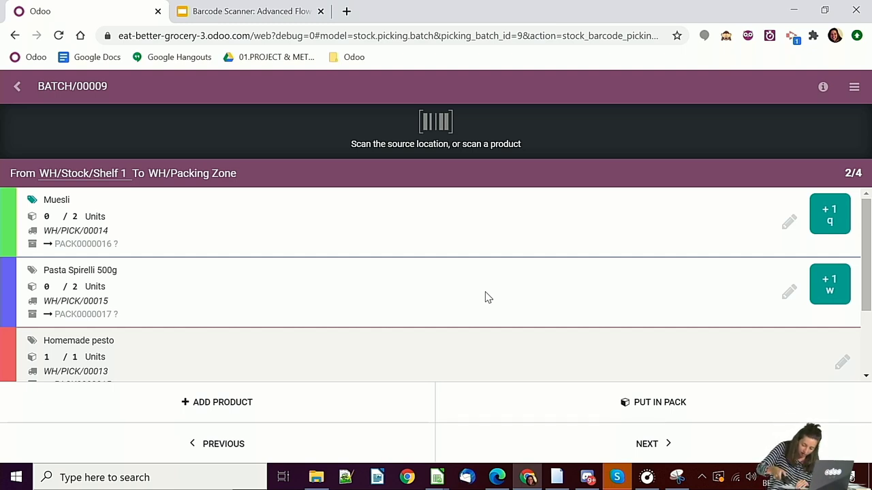
scroll(487, 297, down, 2)
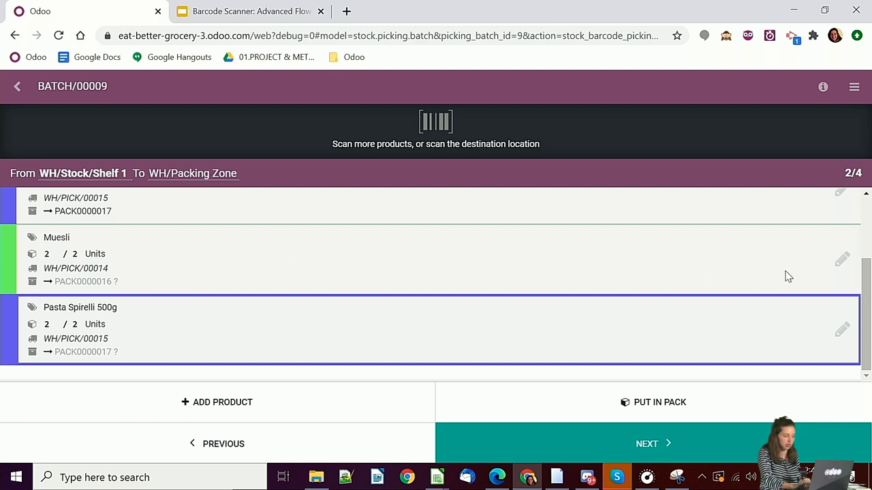
click(842, 260)
click(523, 277)
click(432, 387)
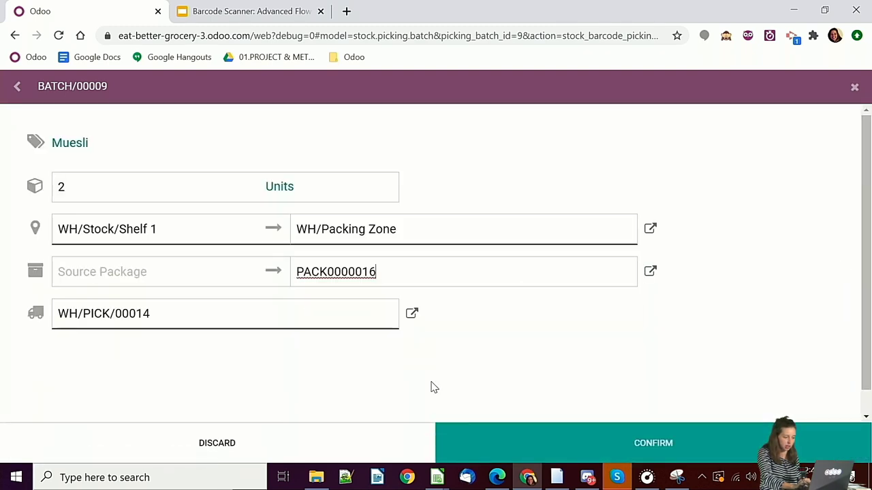
click(513, 456)
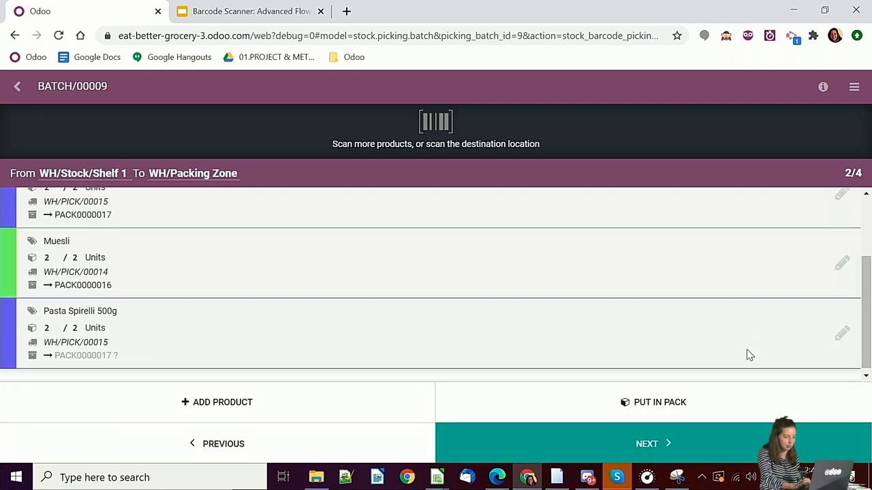
- Set the Pasta Spirelli 500g line's destination package to PACK0000017
click(841, 333)
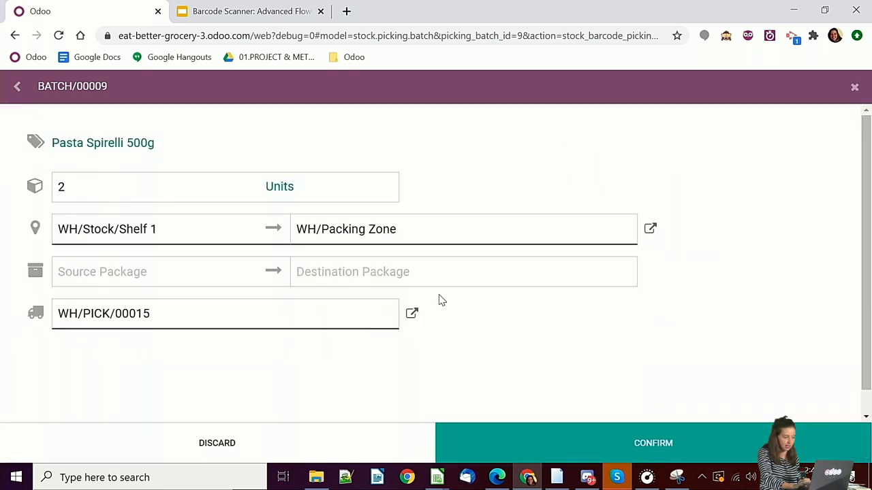
click(448, 285)
click(381, 401)
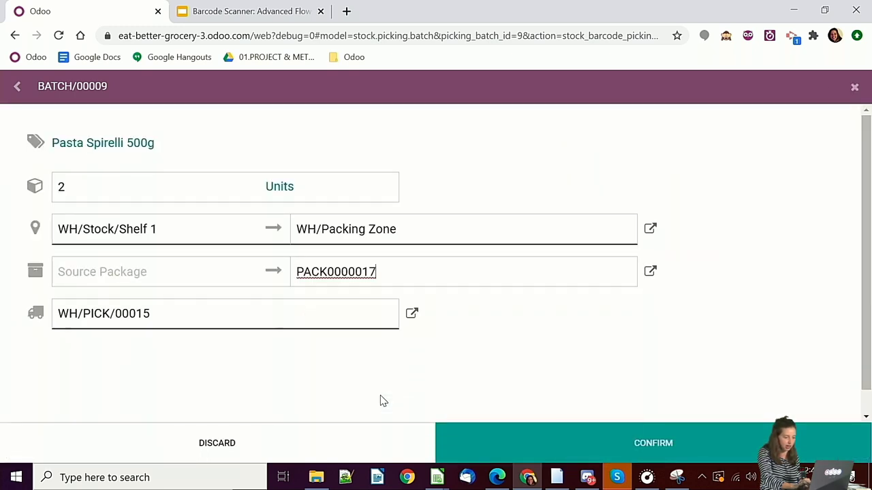
click(522, 443)
scroll(429, 306, down, 2)
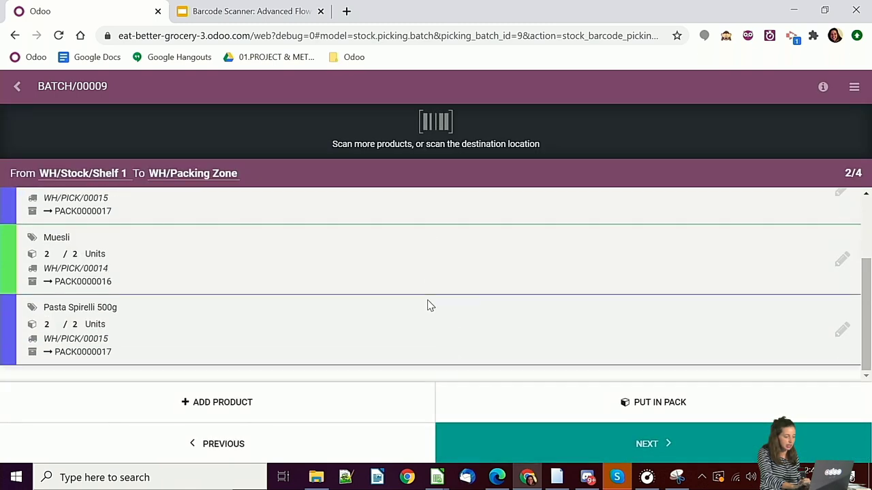
- At Shelf 2, scan Country Sausage 252892 until WH/PICK/00013 has 2 and WH/PICK/00015 has 4
click(577, 436)
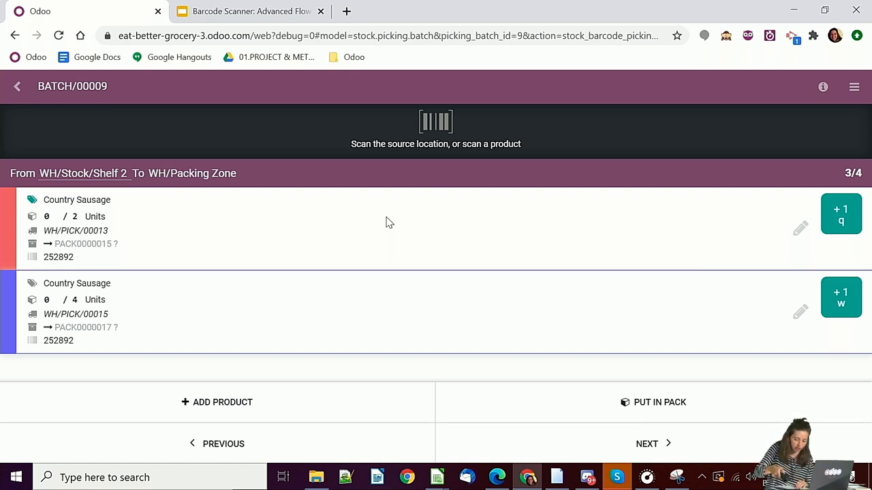
text(252892)
key(Return)
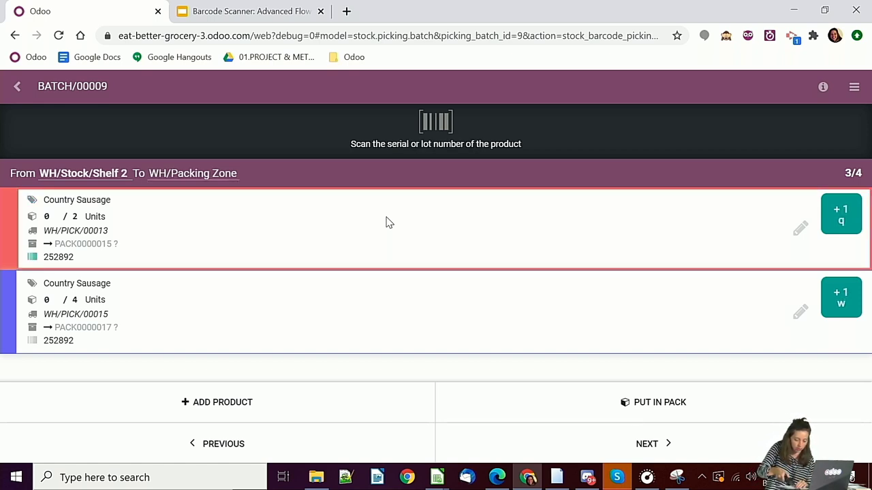
text(252892)
key(Return)
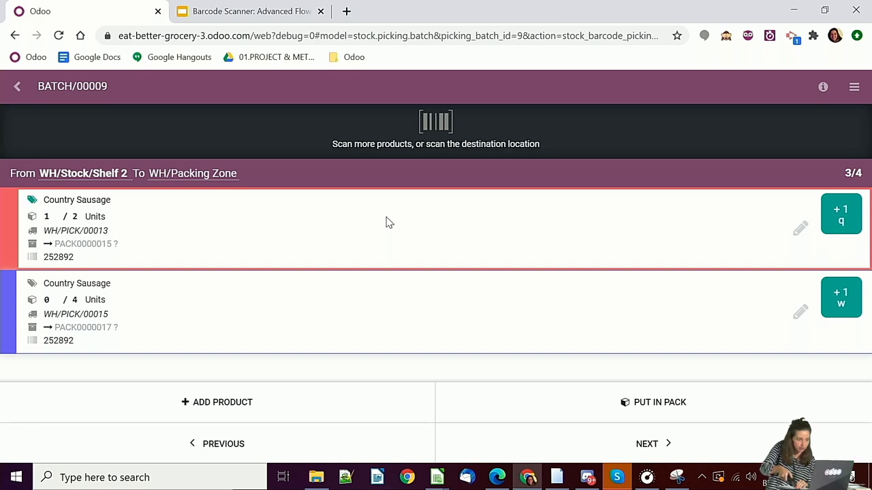
text(252892)
key(Return)
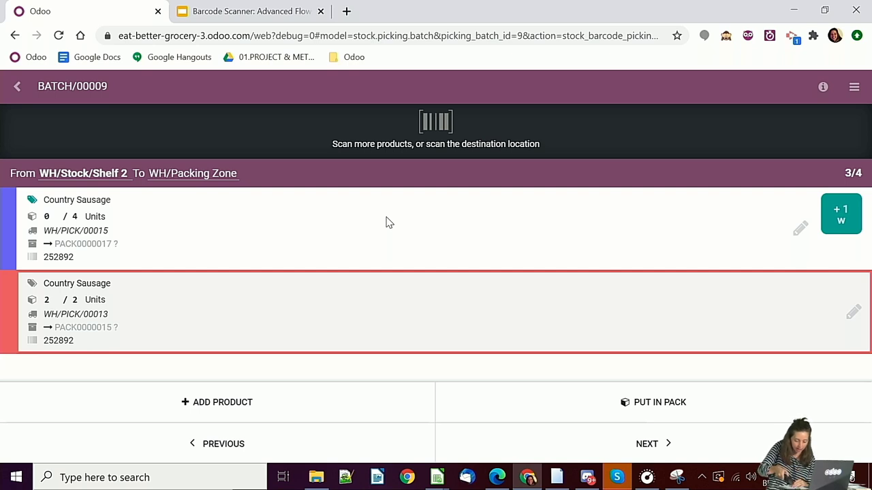
text(252892)
key(Return)
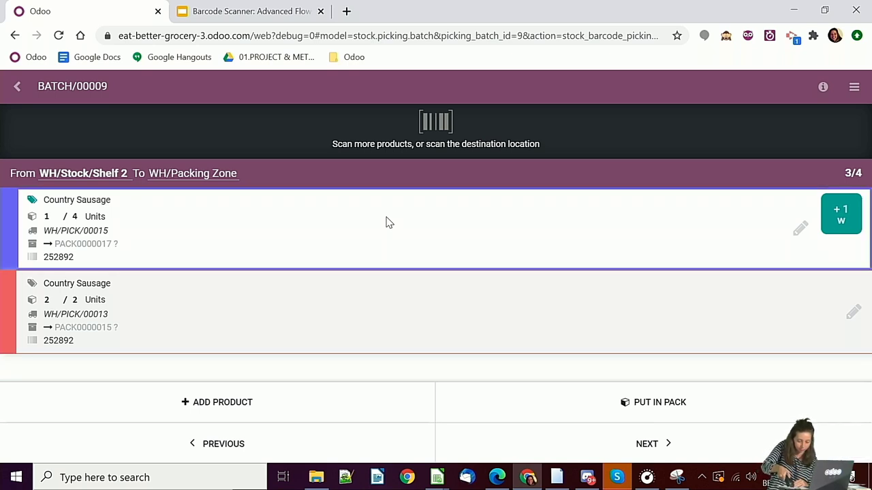
text(252892)
key(Return)
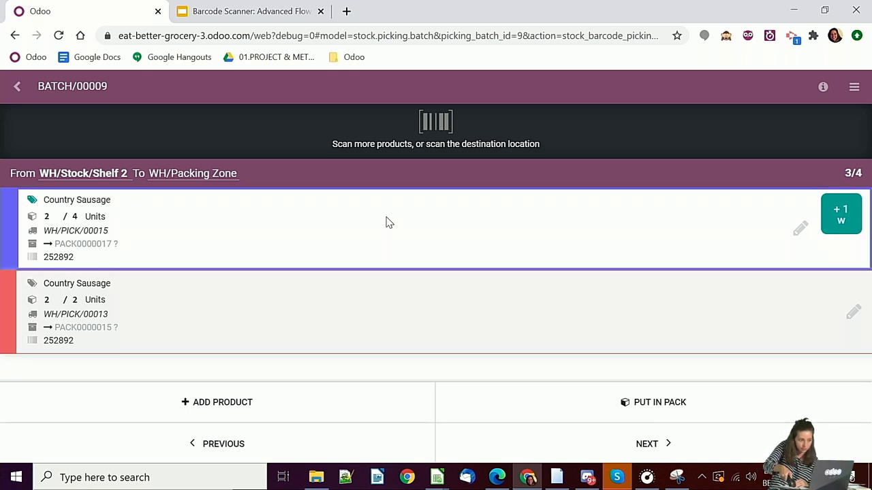
text(252892)
key(Return)
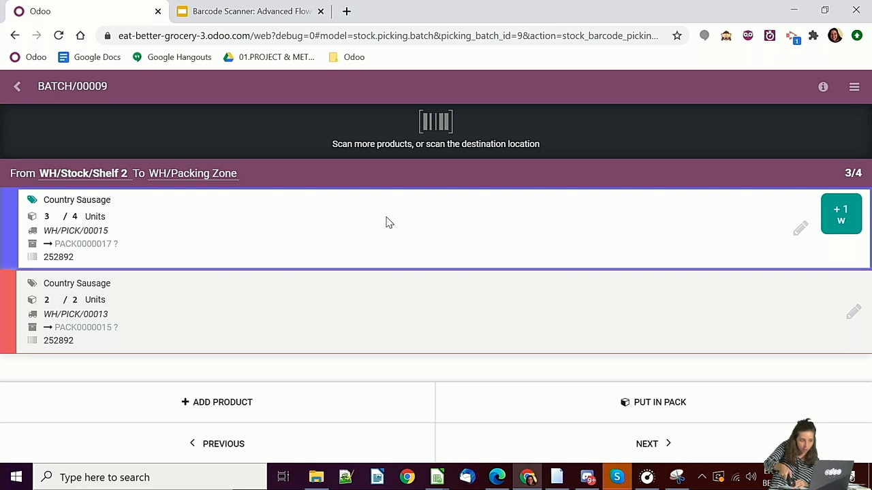
text(252892)
key(Return)
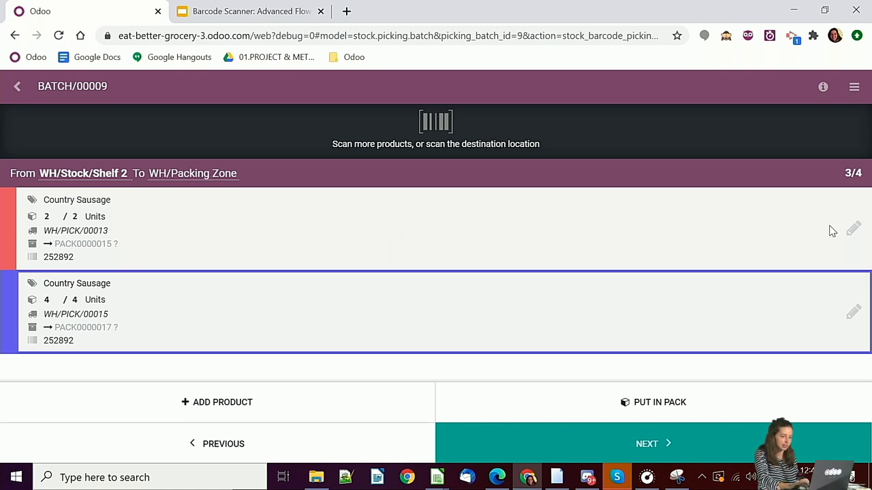
- Assign PACK0000015 to the WH/PICK/00013 Country Sausage line
click(852, 228)
click(525, 278)
click(461, 373)
click(523, 431)
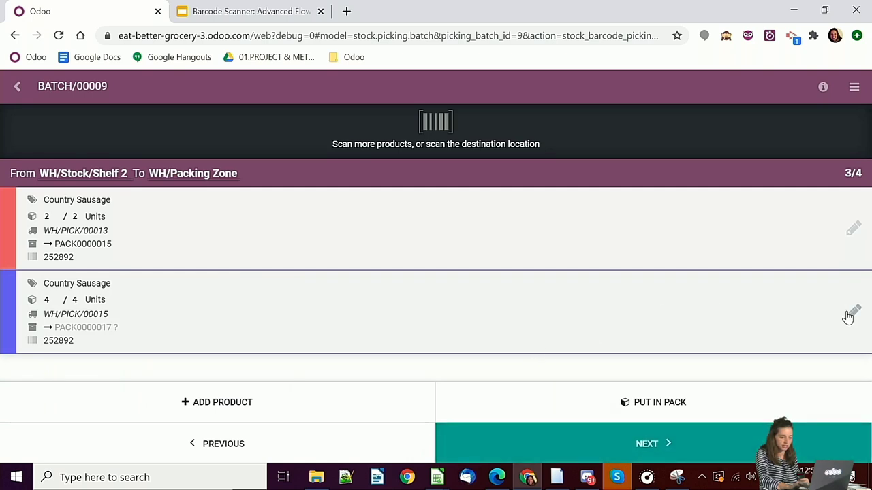
- Assign PACK0000017 to the WH/PICK/00015 Country Sausage line and advance to Shelf 3
right_click(850, 311)
click(830, 297)
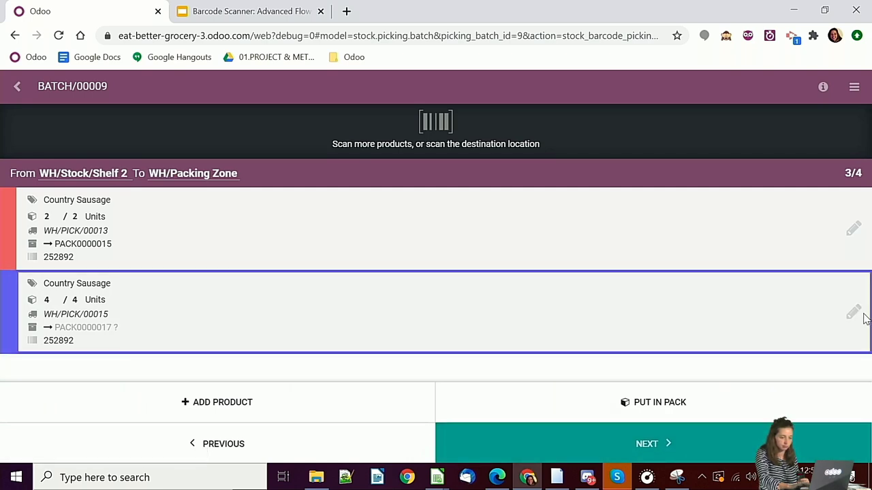
click(853, 312)
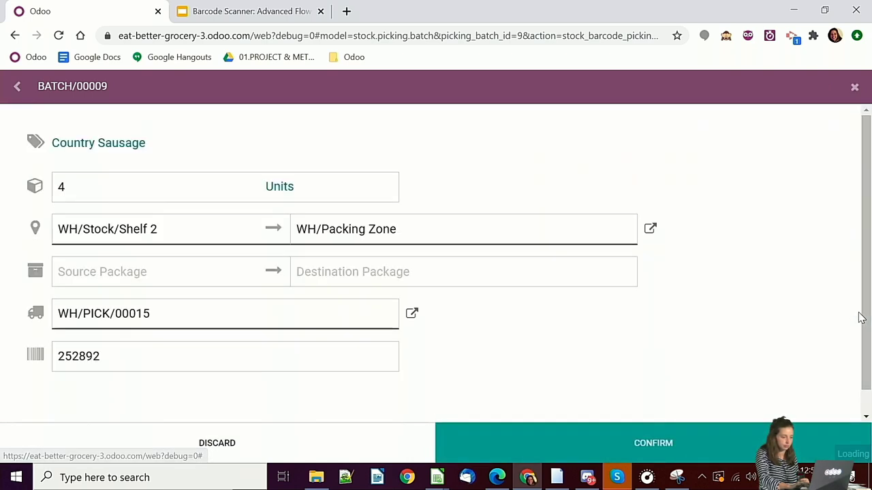
click(407, 275)
click(361, 402)
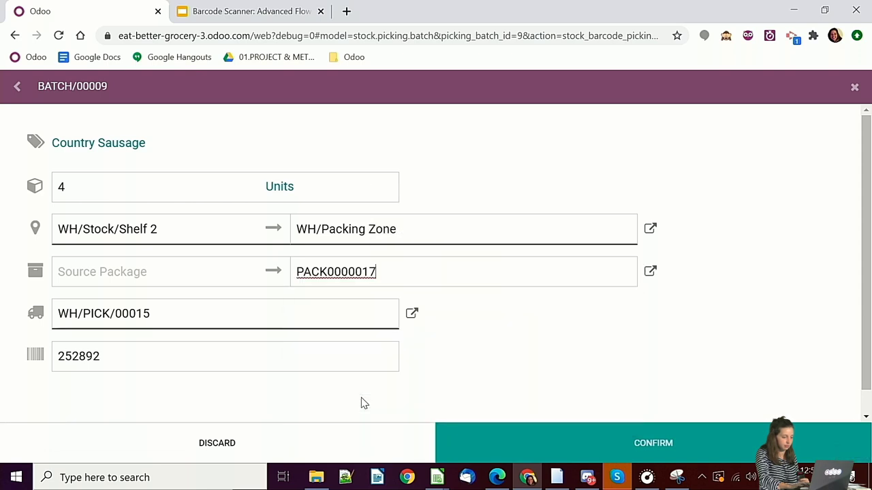
click(521, 457)
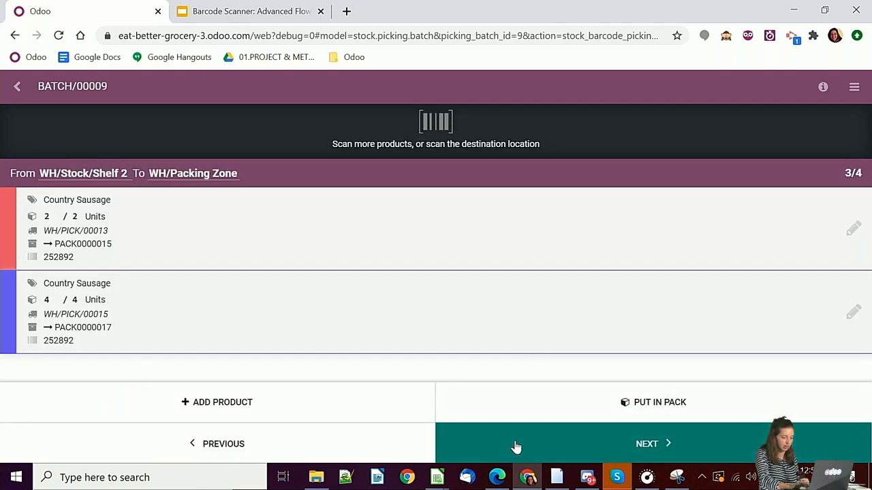
click(511, 454)
- Count the Apple and all Carrots for WH/PICK/00013 and WH/PICK/00015 as picked
scroll(449, 241, down, 1)
scroll(454, 241, up, 1)
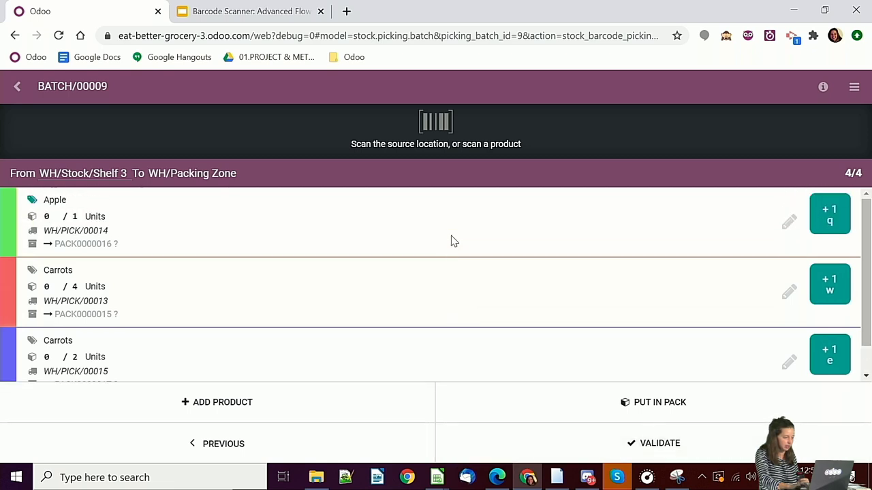
click(831, 212)
click(832, 213)
click(832, 215)
click(831, 214)
click(832, 221)
click(832, 221)
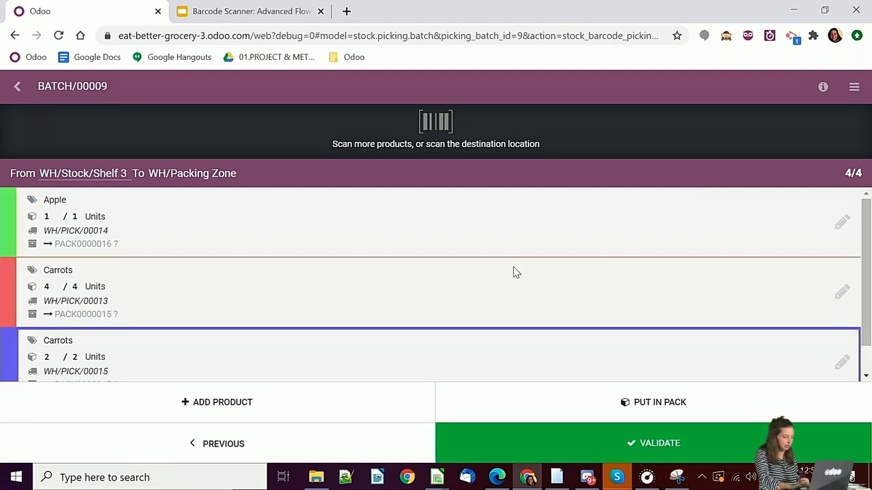
- Set the Apple line's destination package to PACK0000016
click(839, 226)
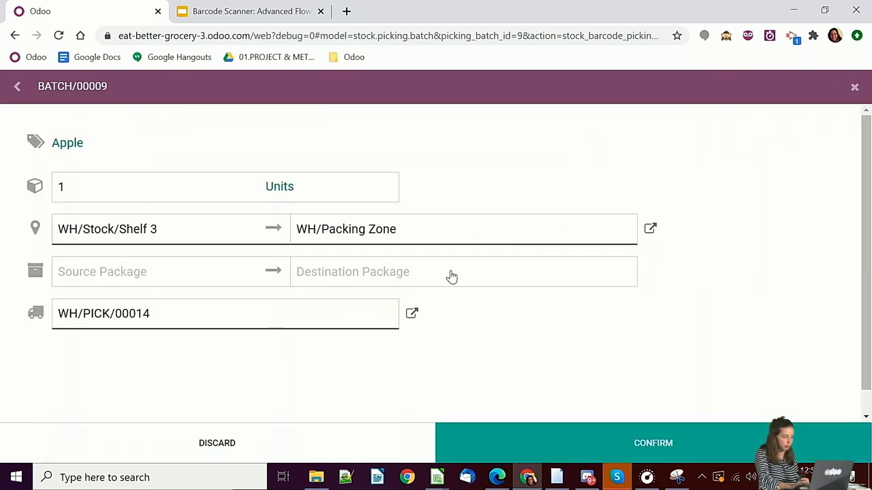
click(451, 276)
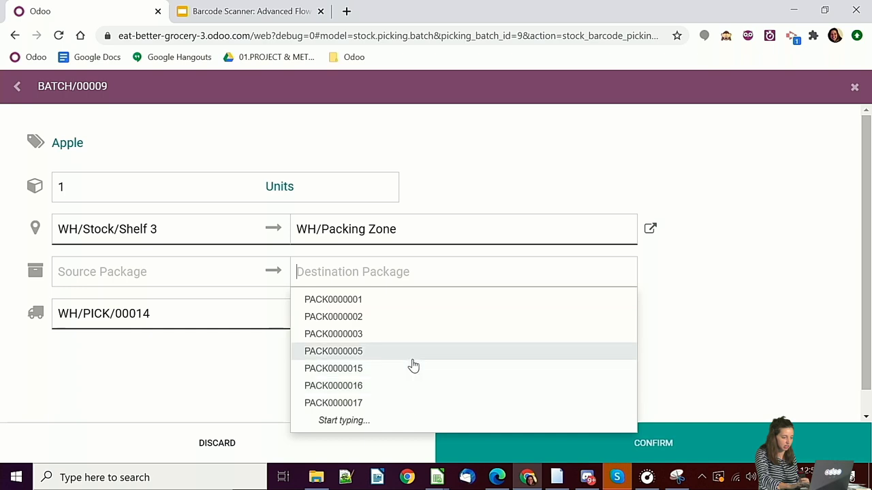
click(17, 86)
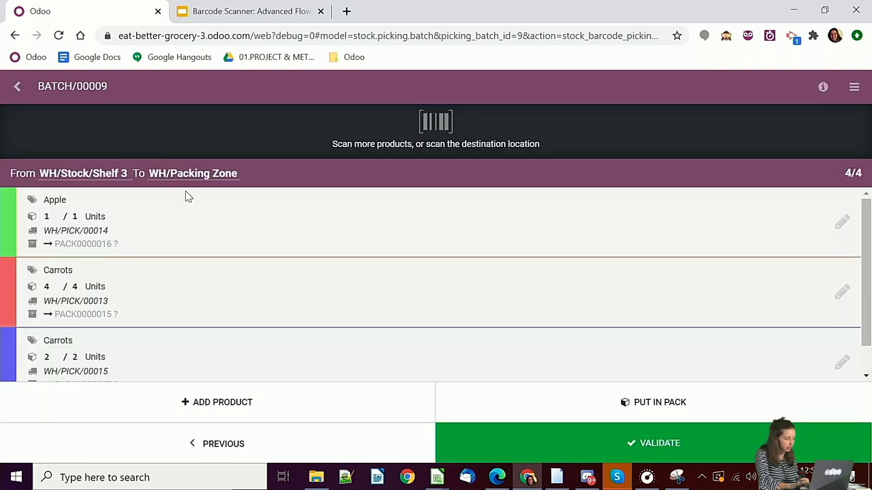
click(843, 226)
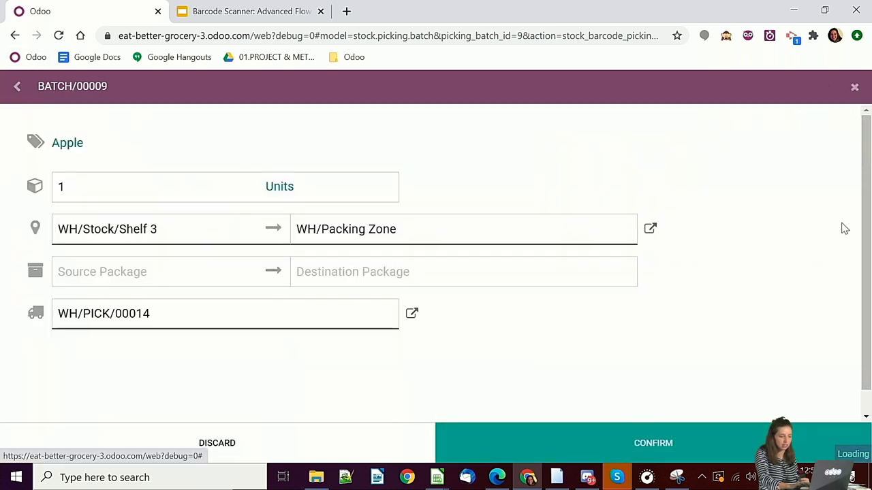
click(549, 280)
click(447, 372)
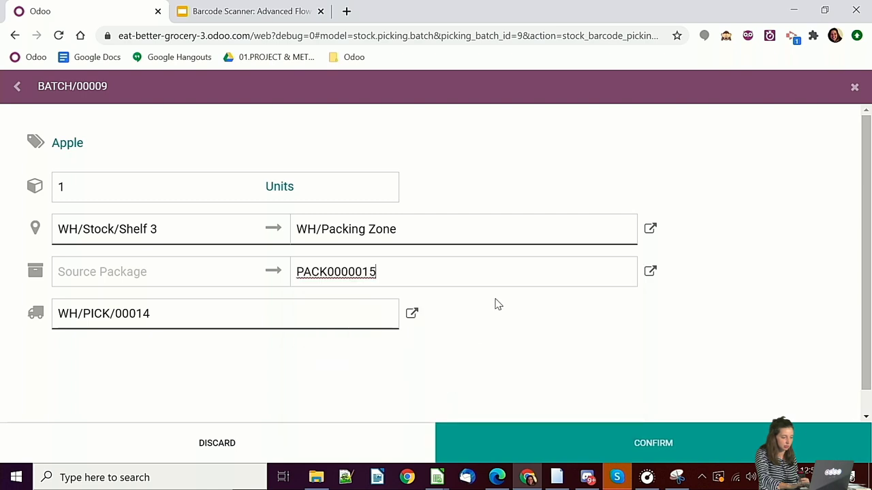
click(508, 287)
click(447, 386)
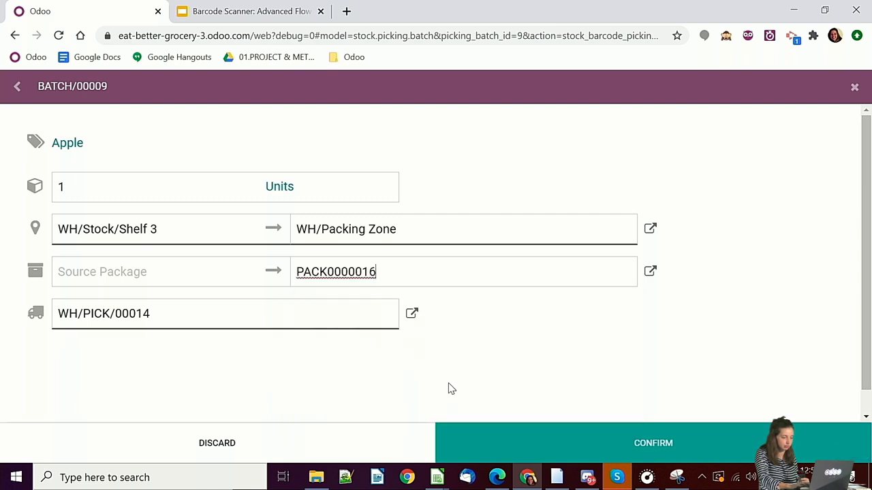
click(532, 443)
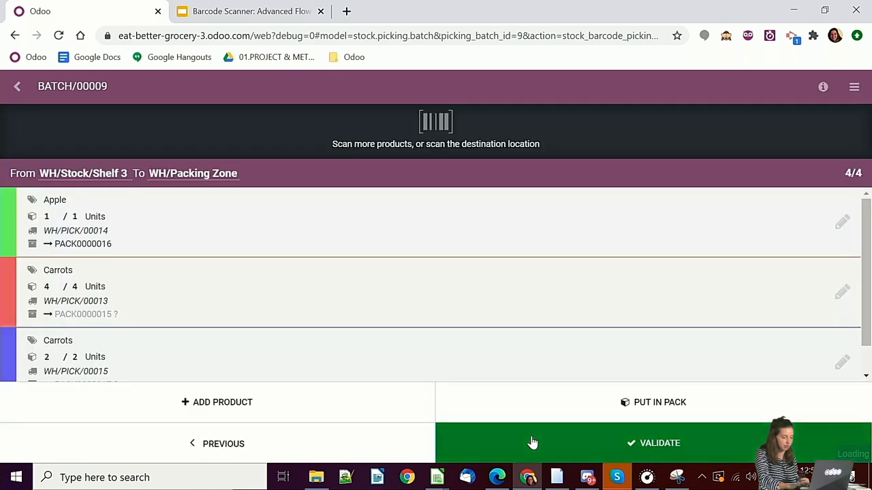
- Pack the two Carrots lines into PACK0000015 and PACK0000017, then validate BATCH/00009
click(842, 297)
click(565, 273)
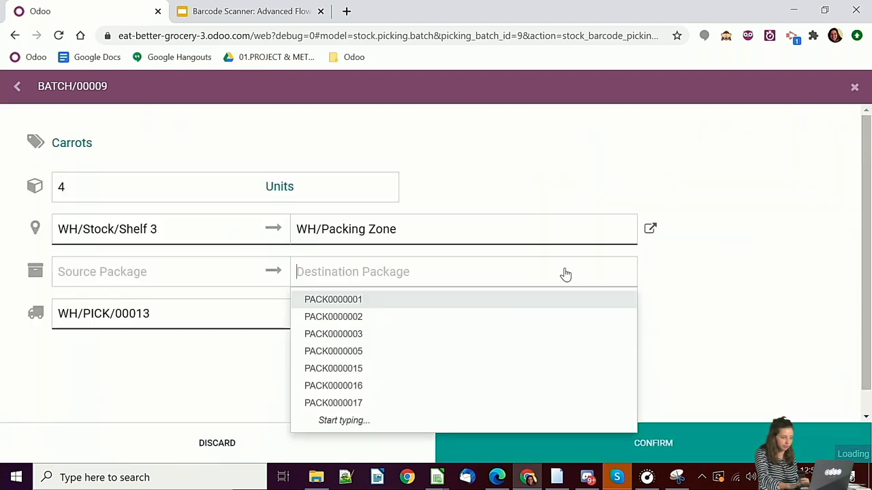
click(461, 370)
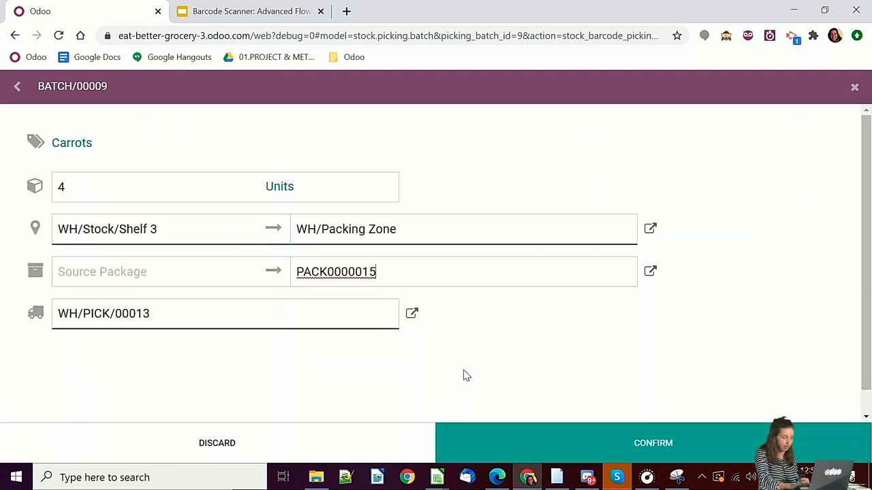
click(532, 442)
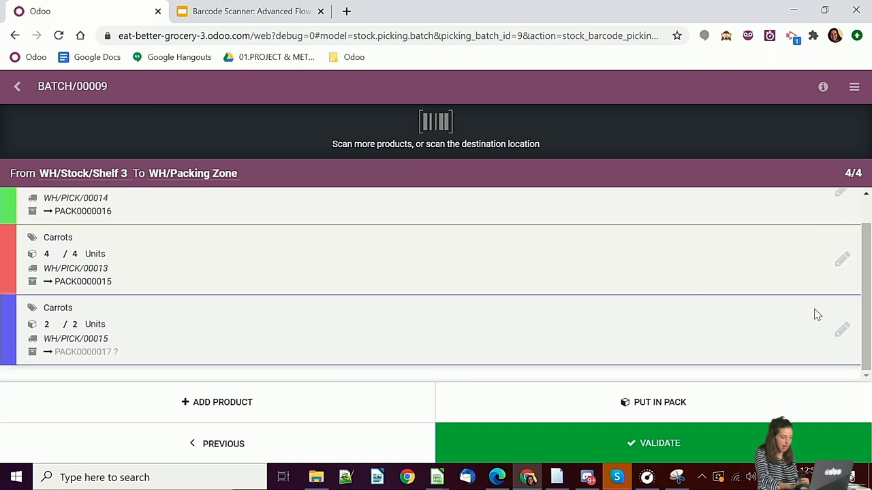
click(842, 328)
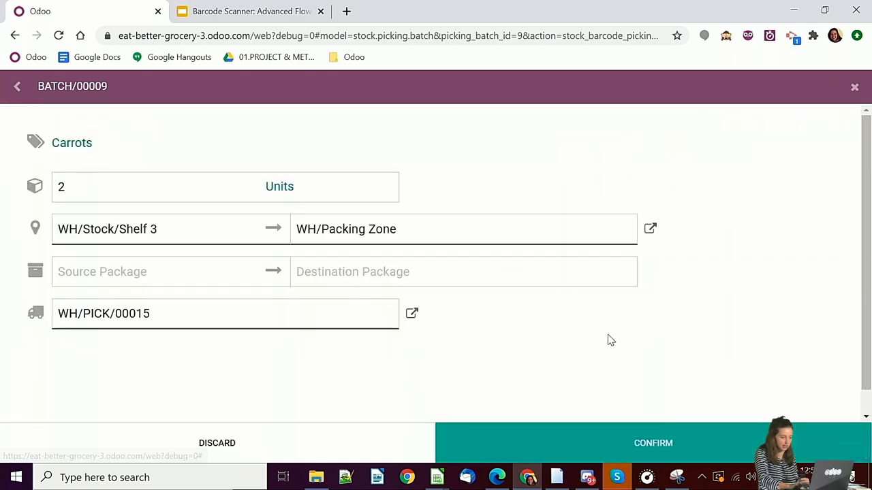
click(495, 279)
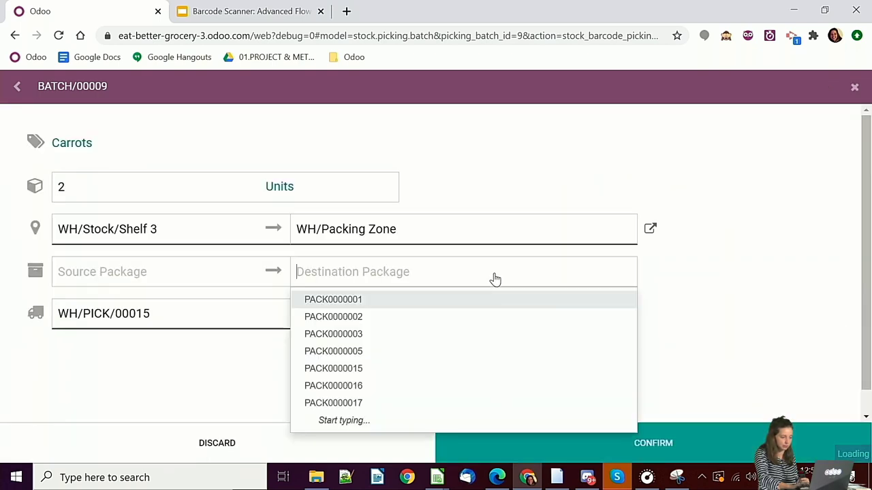
click(411, 405)
click(513, 457)
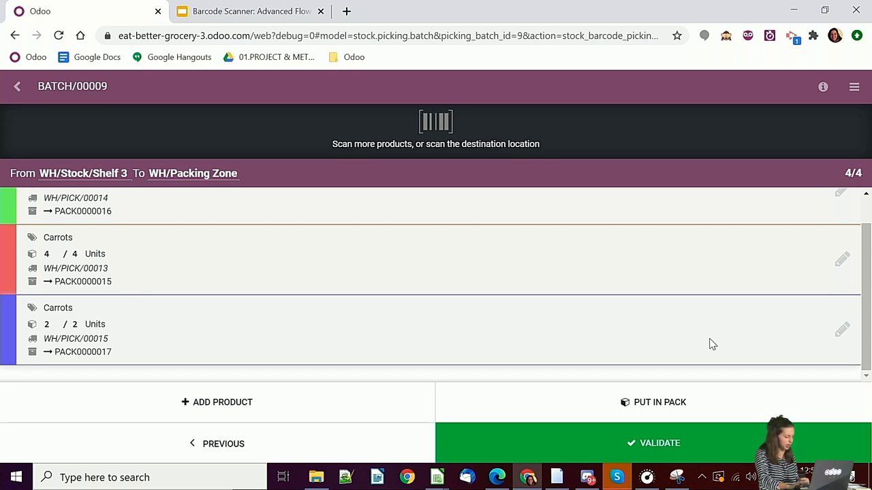
click(576, 444)
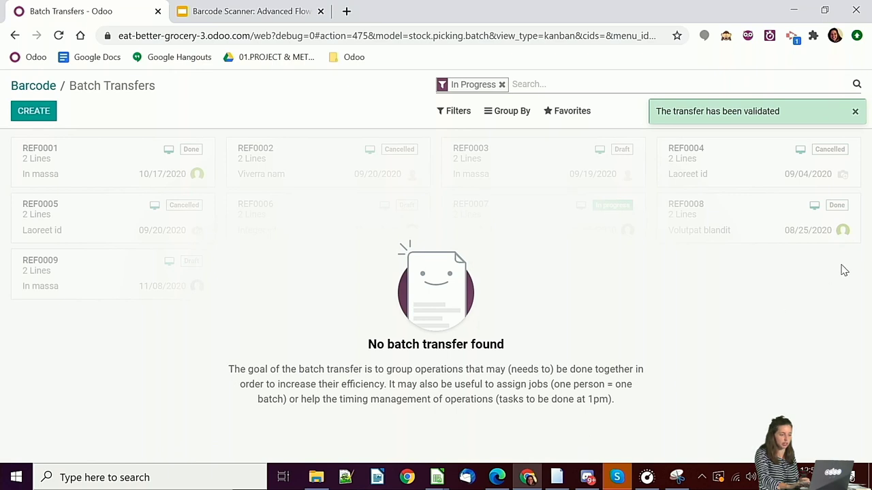
- Open pack transfer WH/PACK/00014 from the Pack operations and put its package into new pack PACK0000018
click(34, 86)
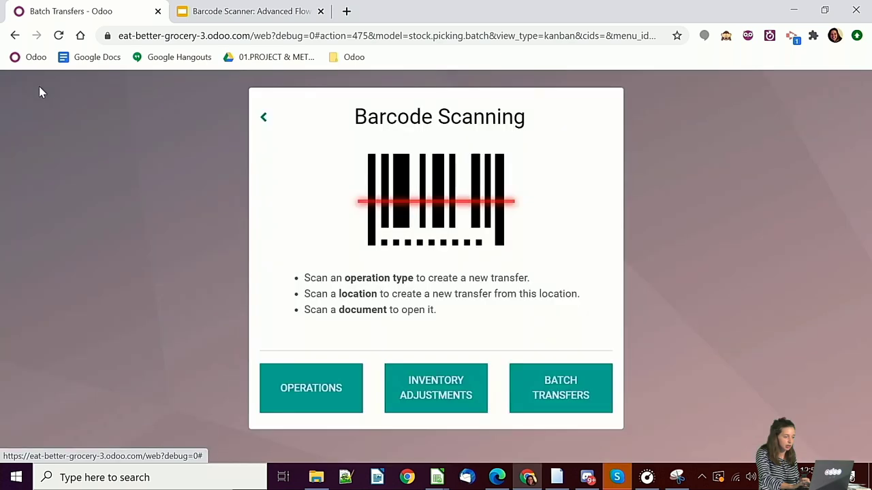
click(306, 381)
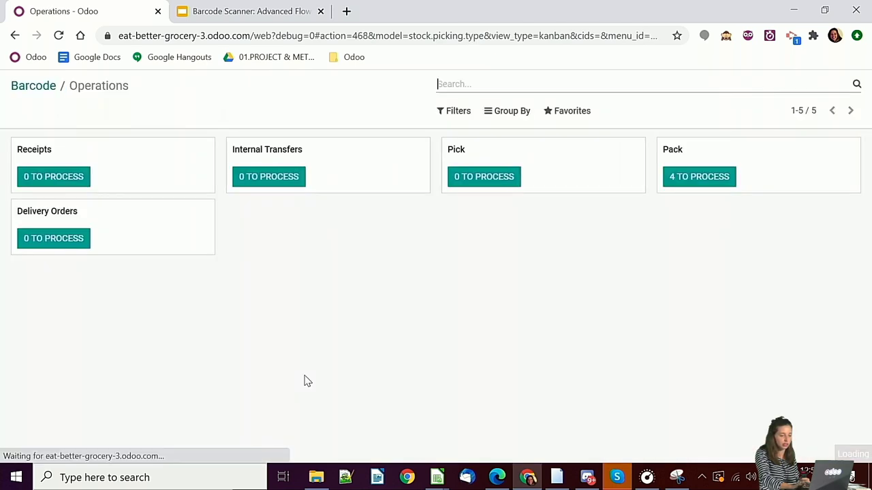
click(702, 180)
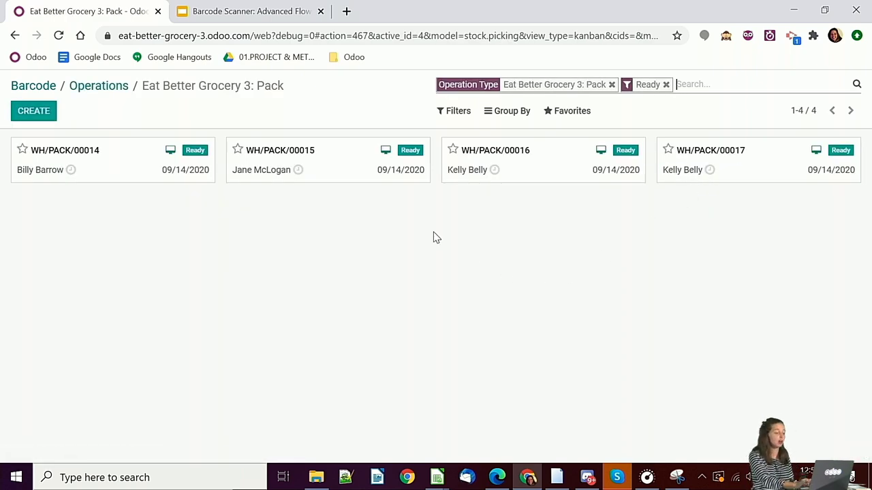
click(140, 164)
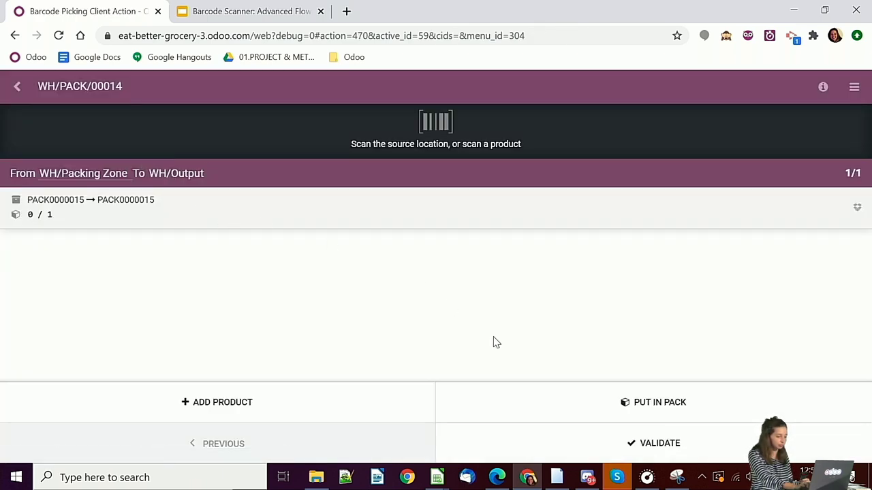
click(620, 411)
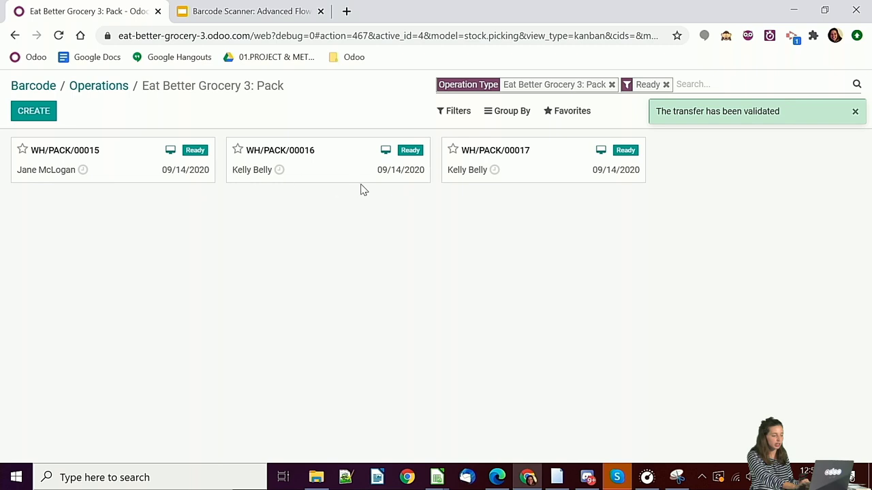
- Open delivery order WH/OUT/00013 and validate it, applying the immediate transfer for all quantities
click(101, 87)
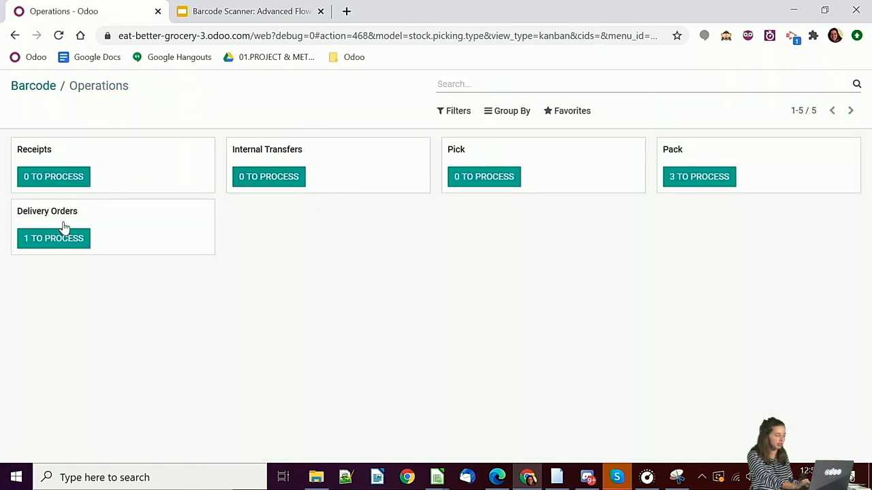
click(53, 242)
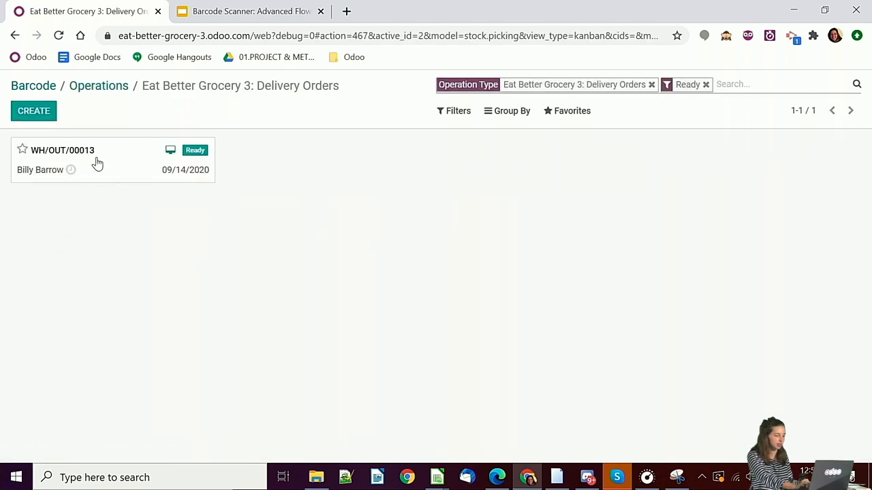
click(95, 164)
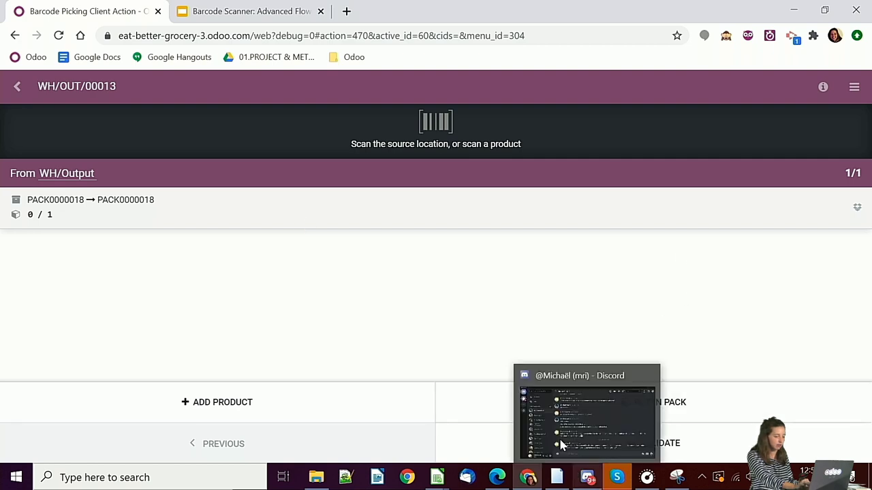
click(565, 436)
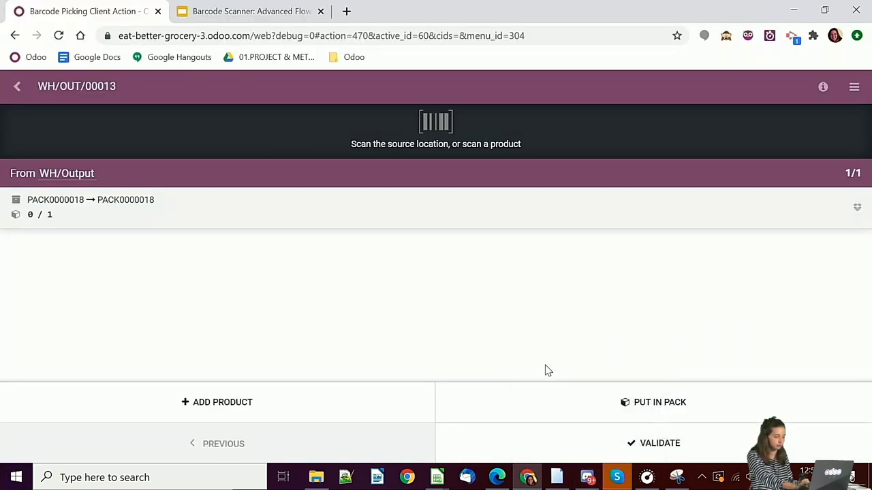
click(540, 434)
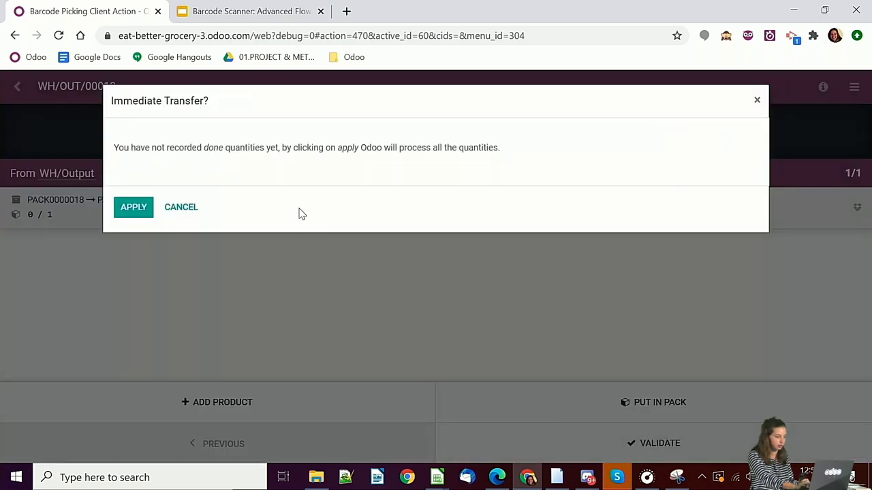
click(144, 207)
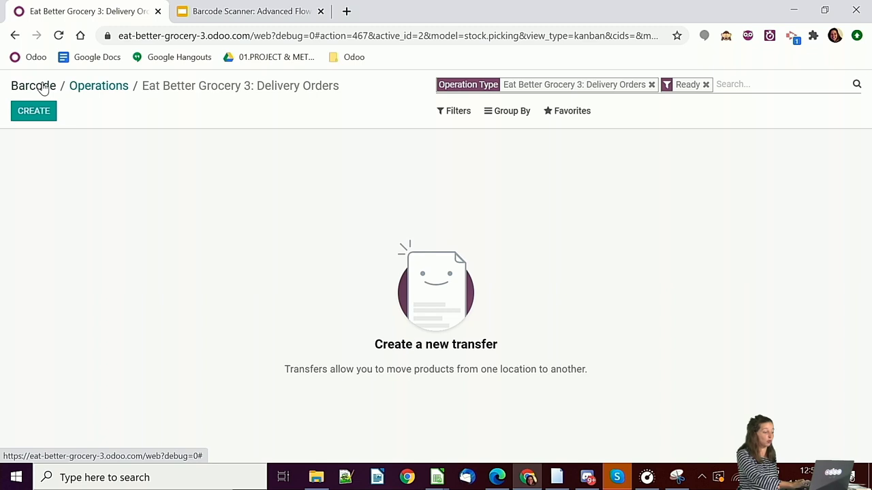
- Present the Barcode Scanner deck full screen, ending on slide 11 'Ready to use?'
click(228, 12)
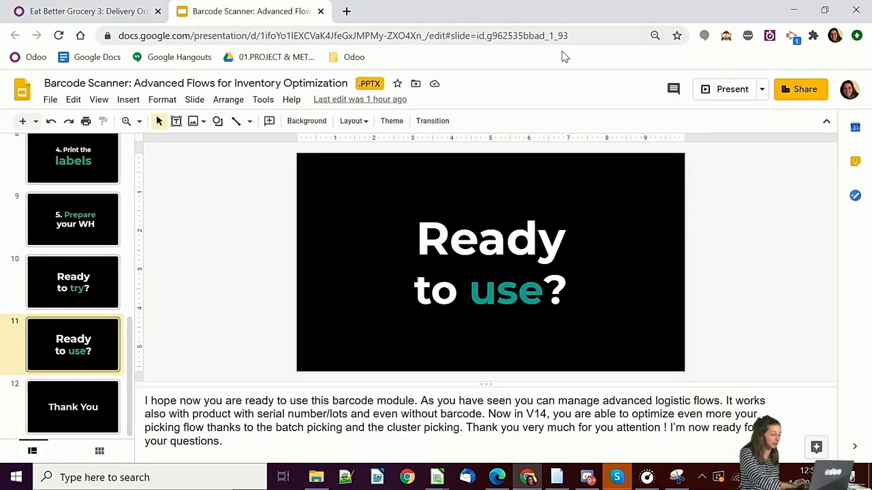
click(726, 88)
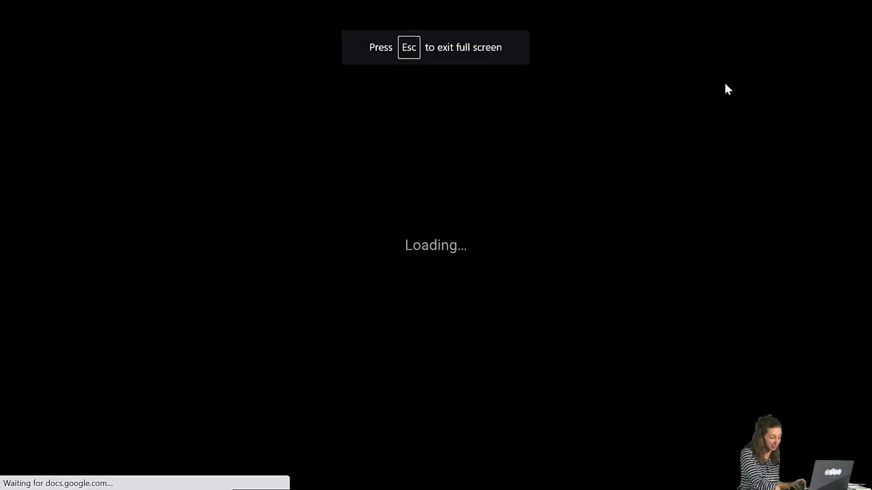
key(Right)
key(Left)
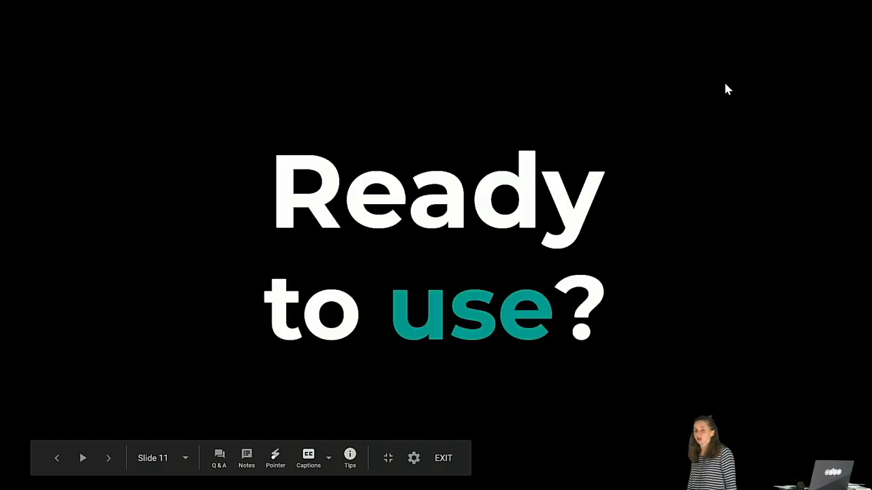